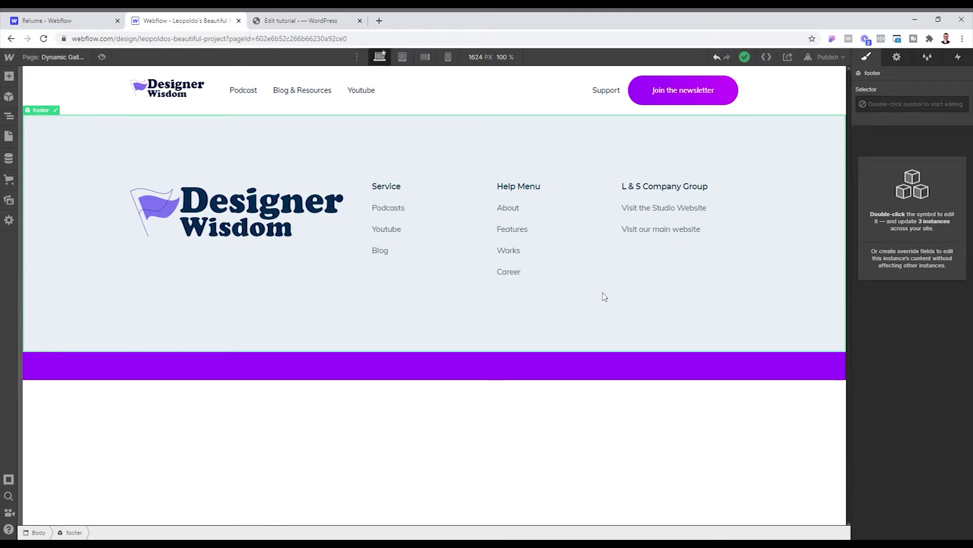
- Open the Blog Posts CMS collection and inspect the 'Why We Love Webflow' post's image fields
left_click(13, 116)
left_click(8, 137)
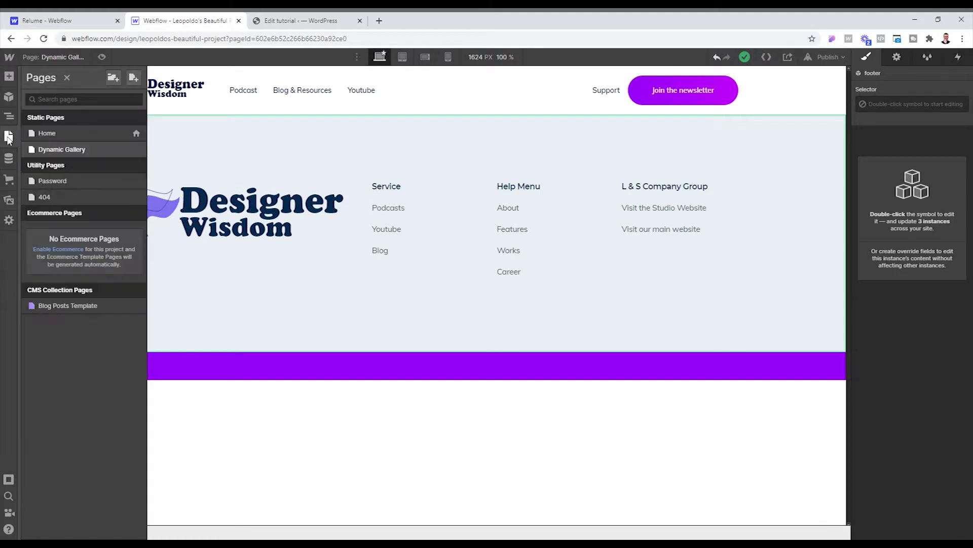
left_click(9, 158)
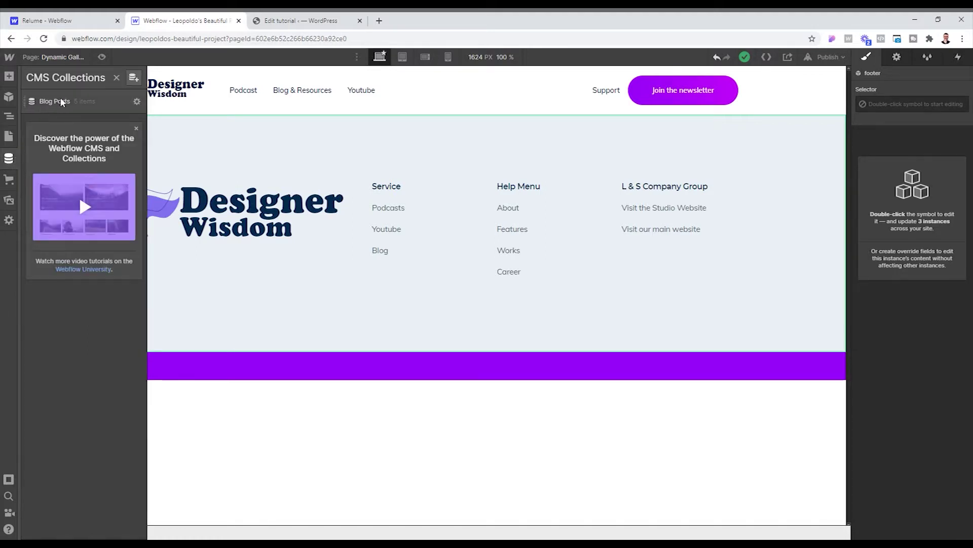
left_click(97, 102)
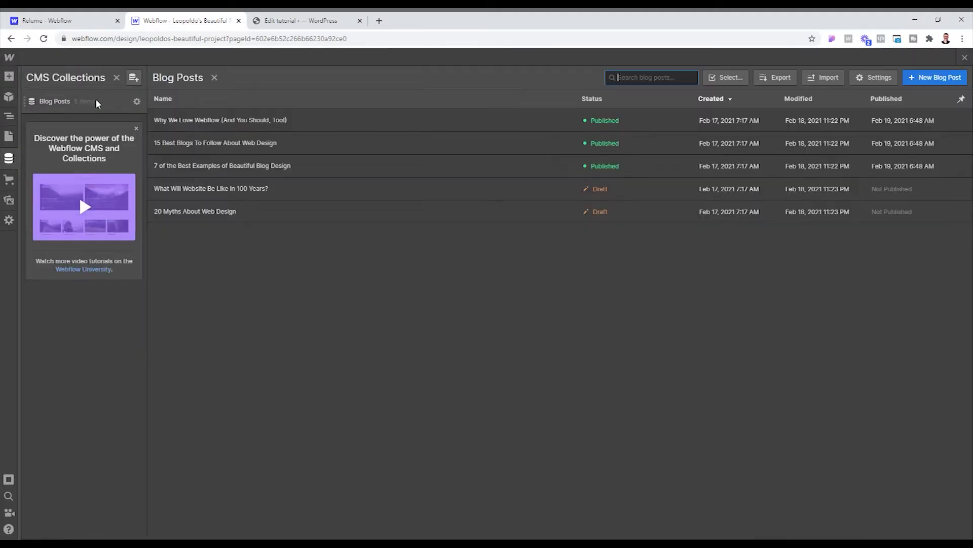
left_click(264, 125)
scroll(452, 289, "down", 15)
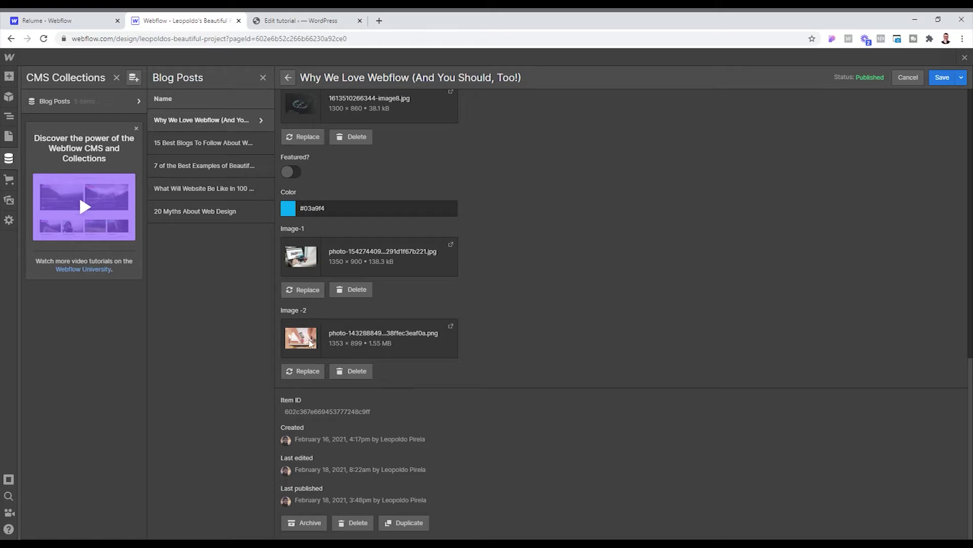
- Review the '15 Best Blogs To Follow' post's images, then return to the page and select its body
left_click(227, 149)
scroll(428, 278, "down", 13)
scroll(330, 343, "up", 6)
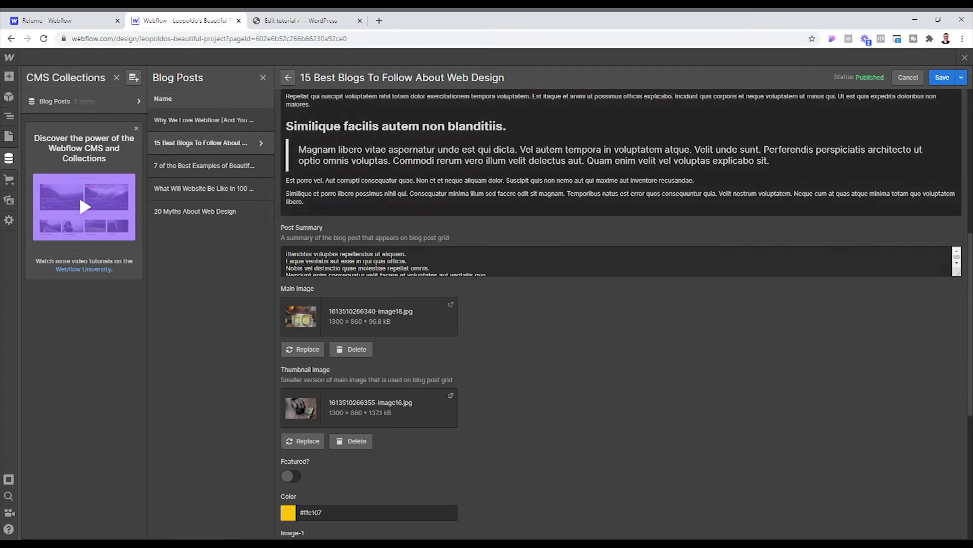
scroll(329, 343, "down", 5)
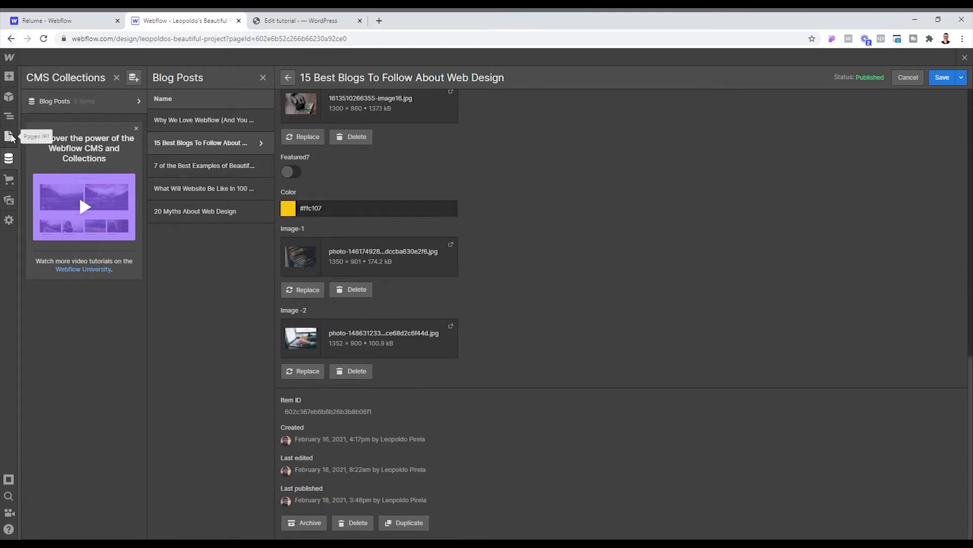
left_click(7, 140)
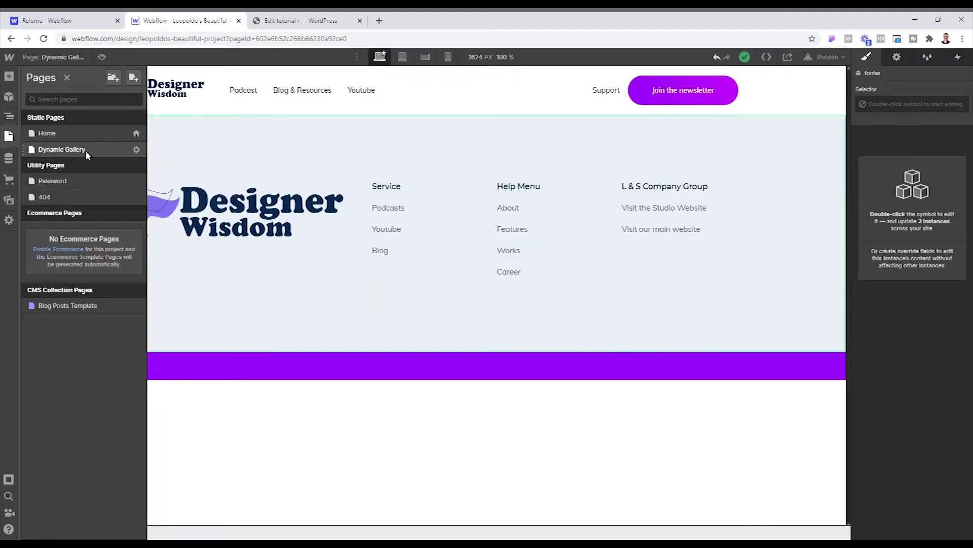
left_click(538, 455)
- Add a Section above the footer with the existing 'section' class
left_click(8, 77)
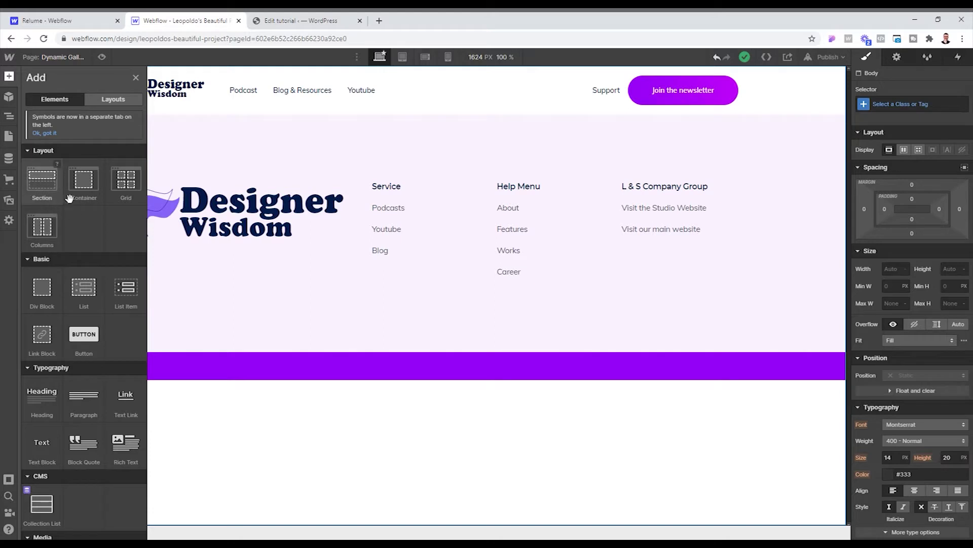
left_click_drag(49, 191, 234, 112)
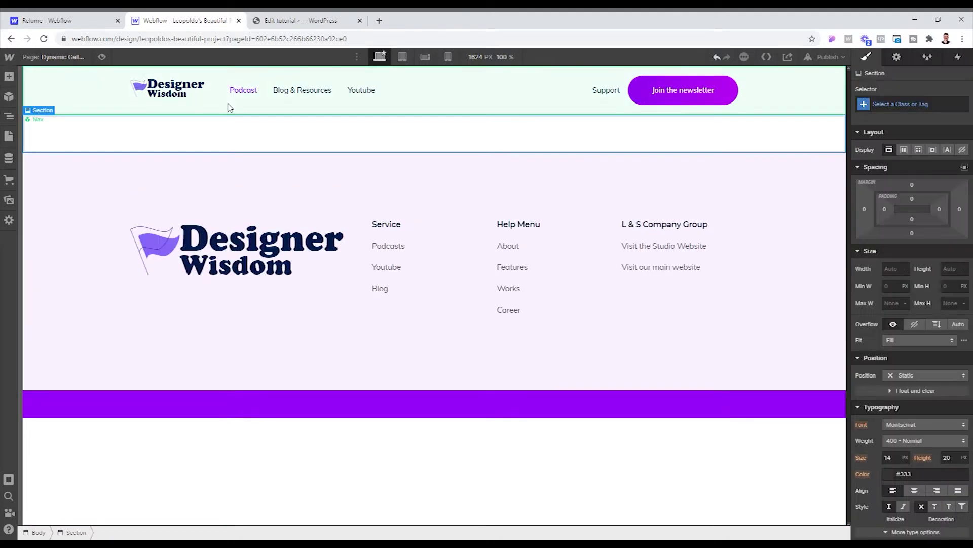
left_click(915, 104)
type("section")
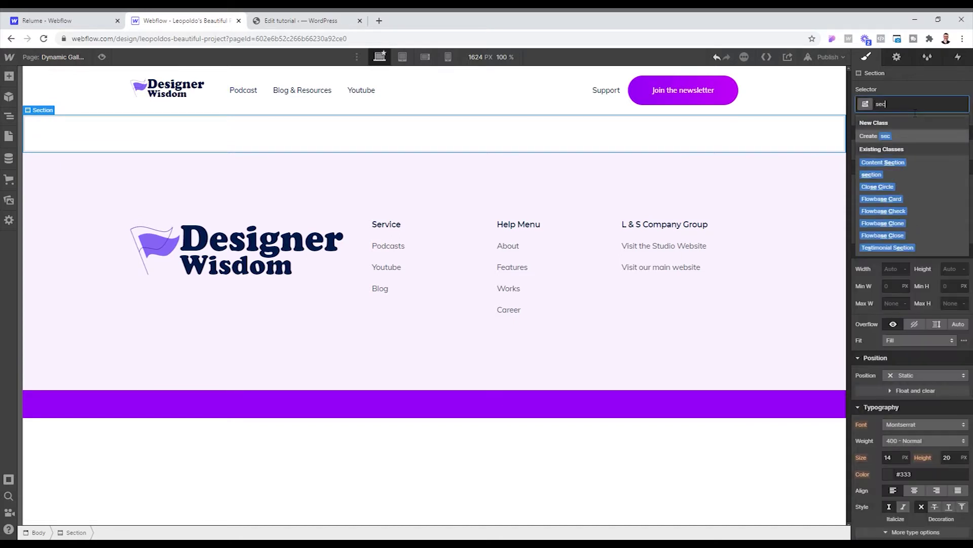
key("Return")
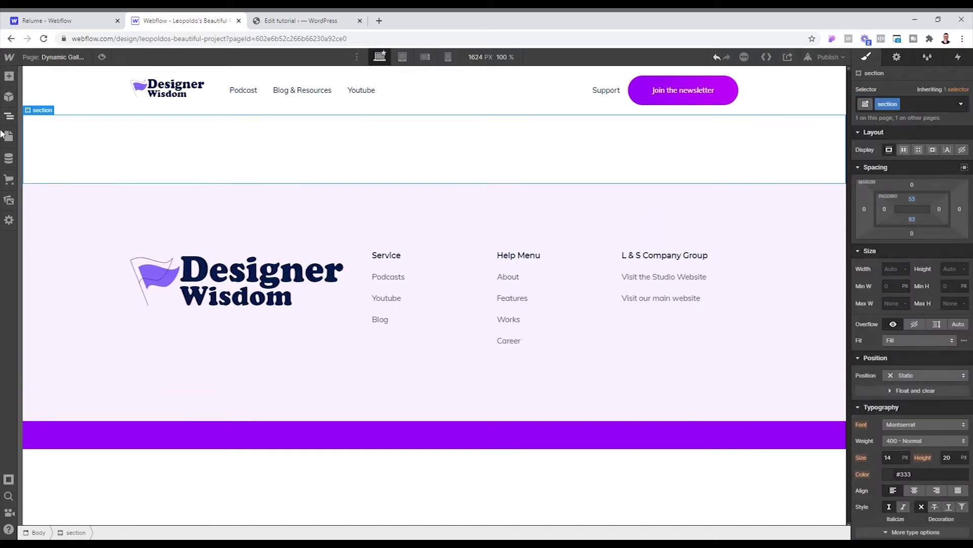
- Place a Div Block inside the section with the Container class
left_click(9, 76)
left_click_drag(43, 289, 330, 153)
left_click(913, 107)
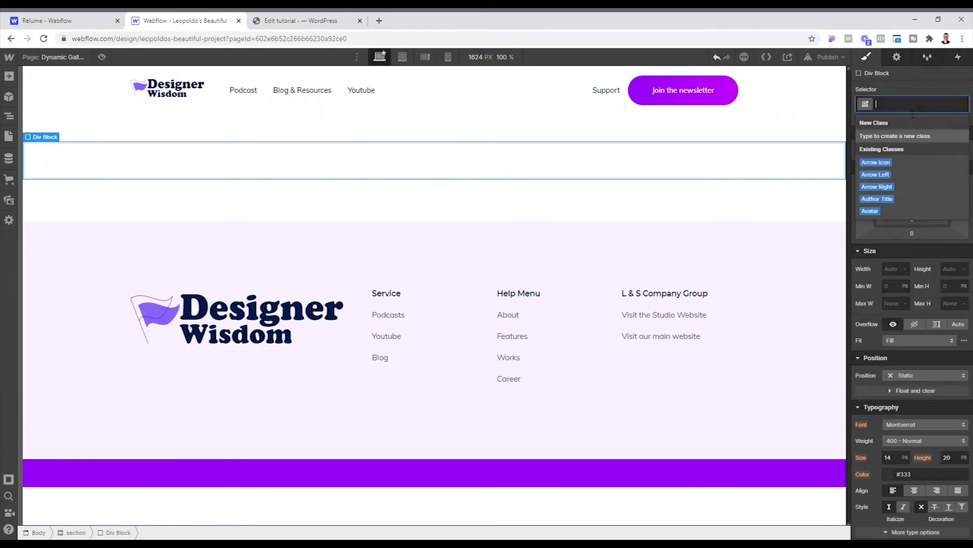
type("container")
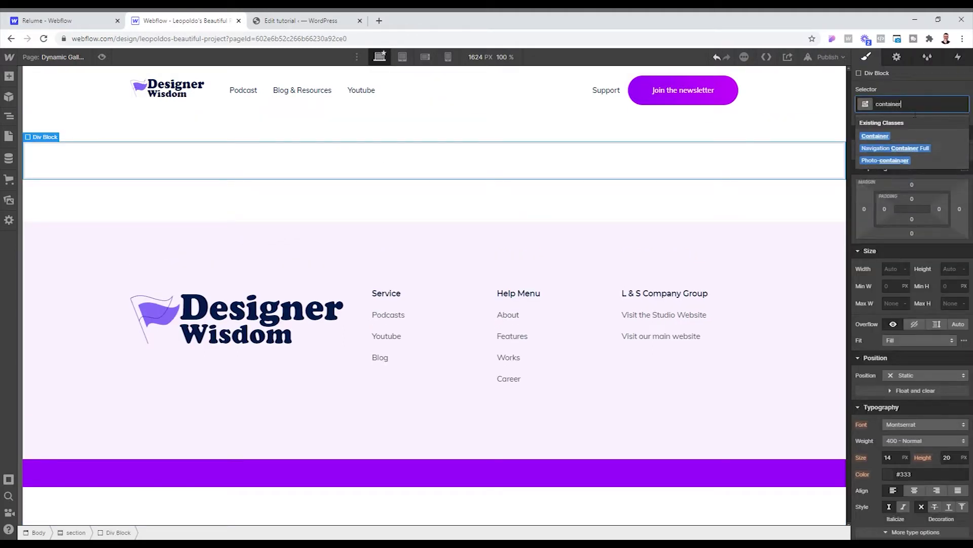
left_click(876, 136)
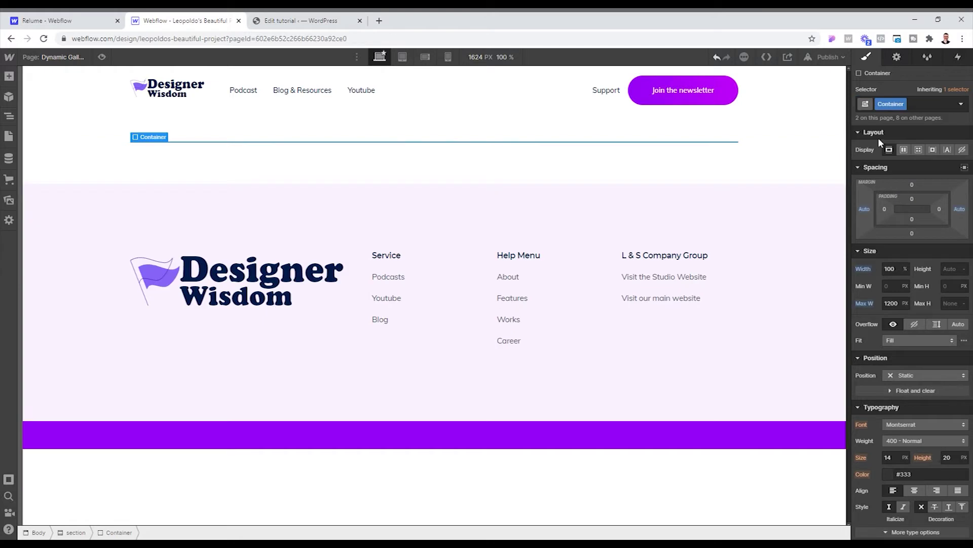
- Nest a Div Block inside the Container with the gallery-wrapper class
left_click(9, 78)
left_click_drag(45, 299, 94, 137)
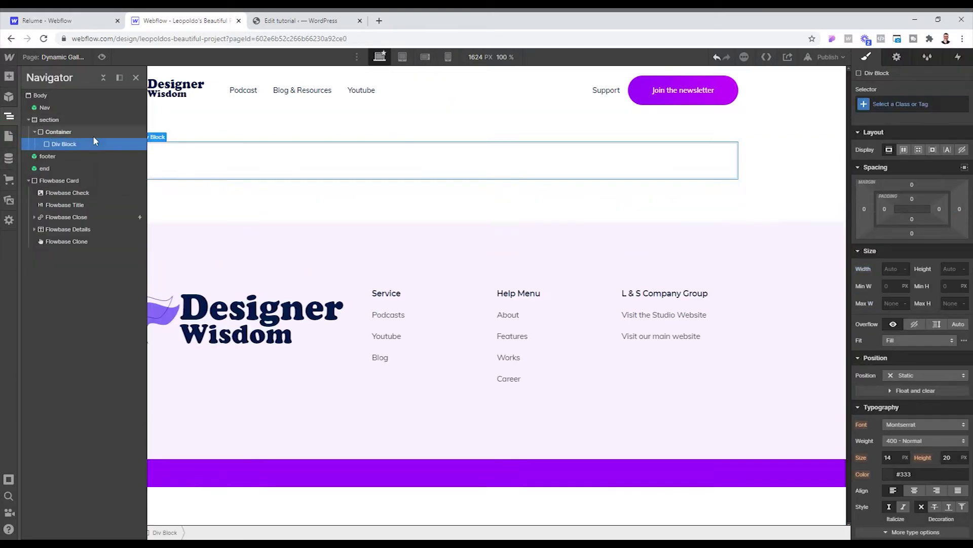
left_click(905, 114)
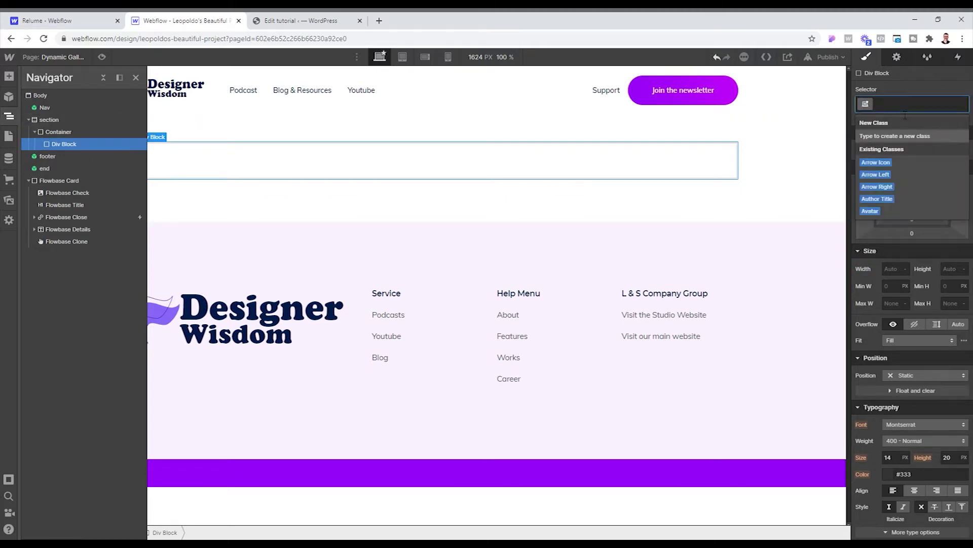
type("gallery")
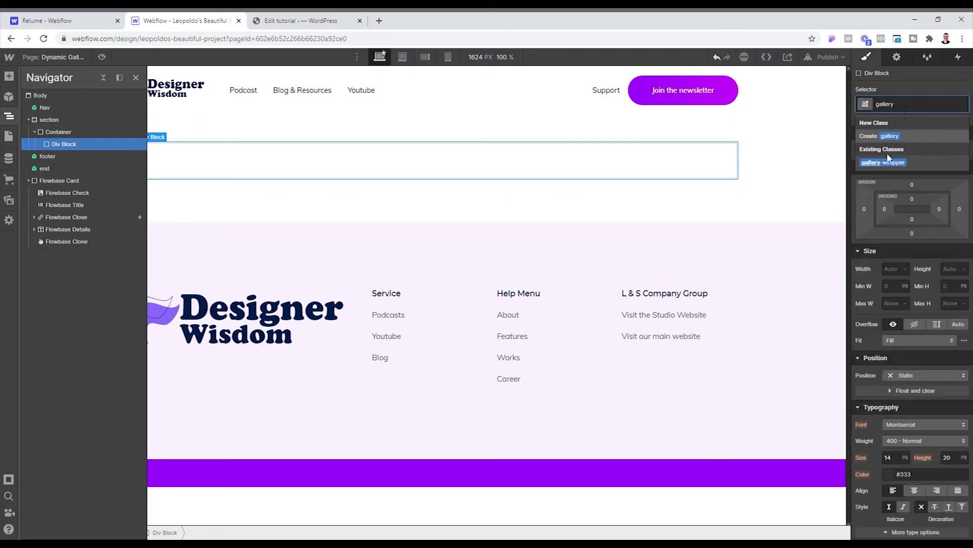
left_click(887, 160)
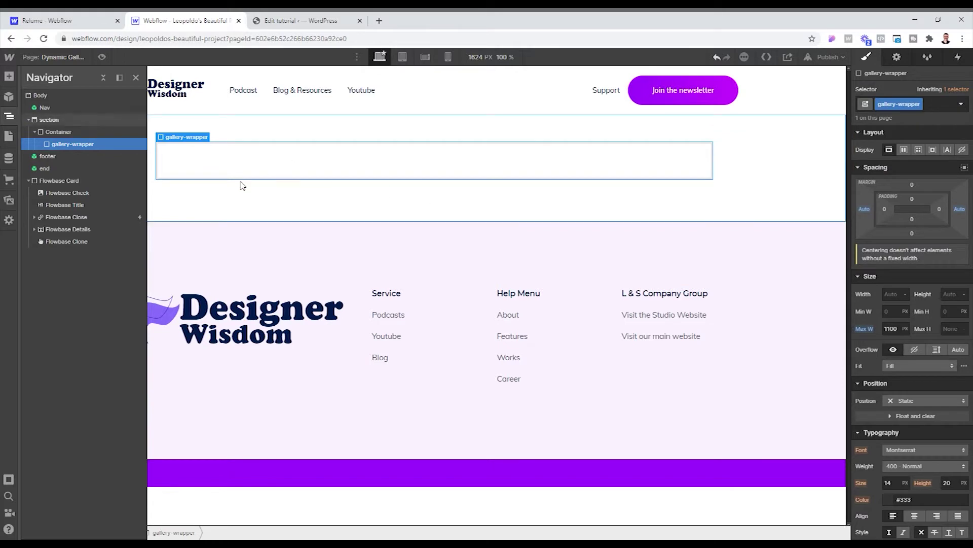
- Drop a Collection List into the gallery-wrapper div
left_click(9, 76)
scroll(63, 278, "down", 3)
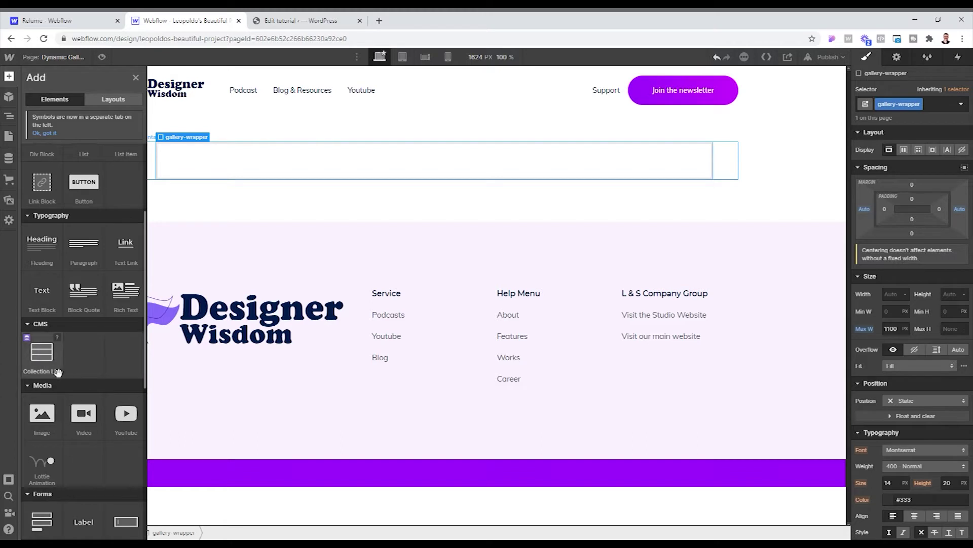
left_click_drag(68, 359, 285, 159)
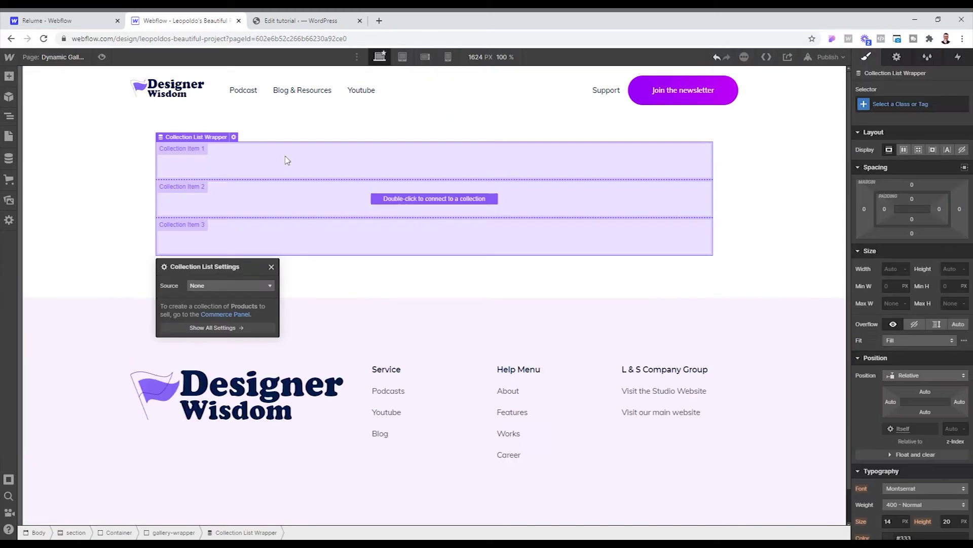
- Set the Collection List's source to the Blog Posts collection
left_click(231, 285)
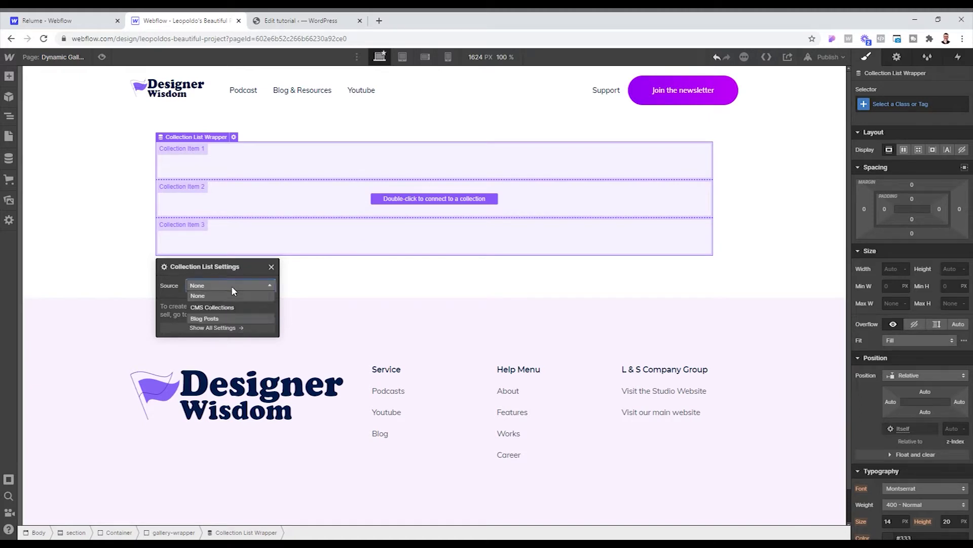
left_click(220, 320)
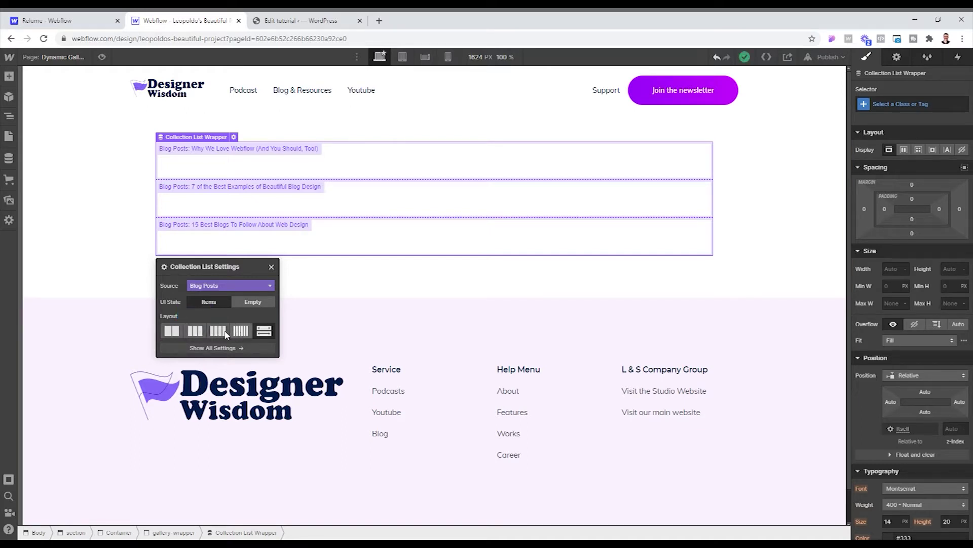
left_click(271, 268)
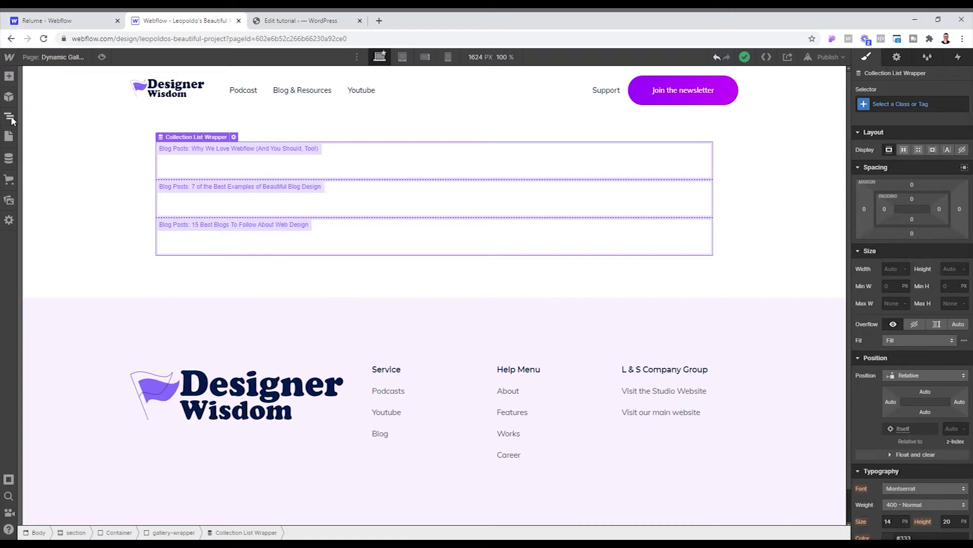
- Set Collection List 4's display to Flex so the three post items sit in one row
left_click(10, 117)
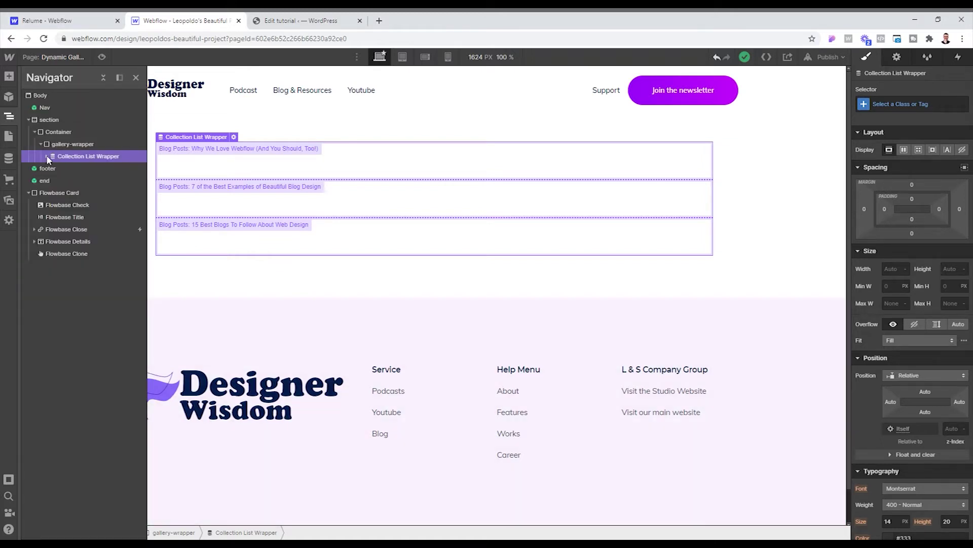
left_click(46, 155)
left_click(53, 168)
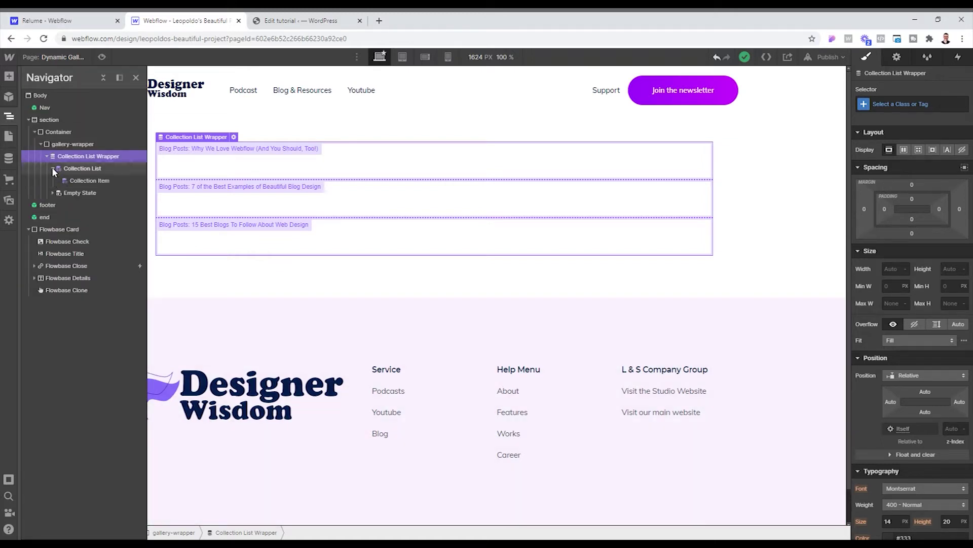
left_click(80, 169)
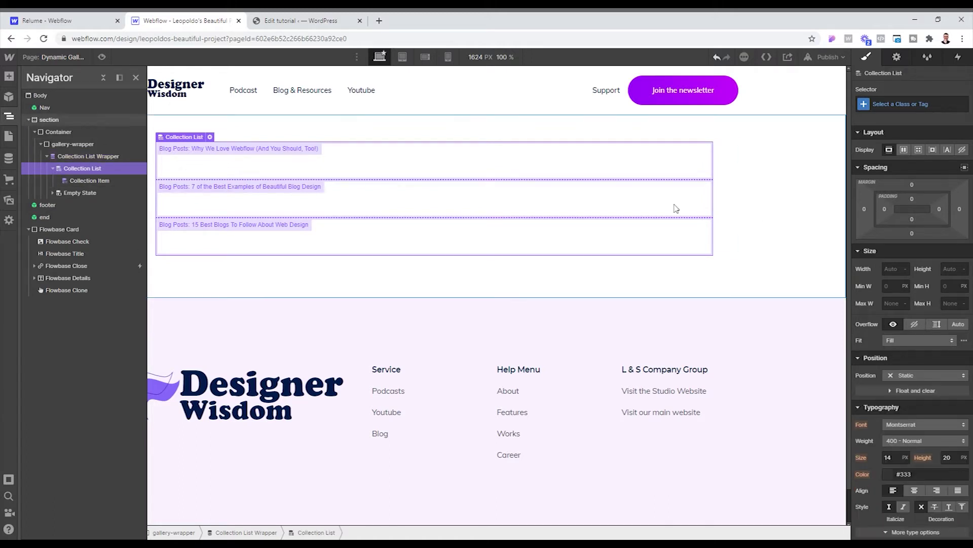
left_click(905, 151)
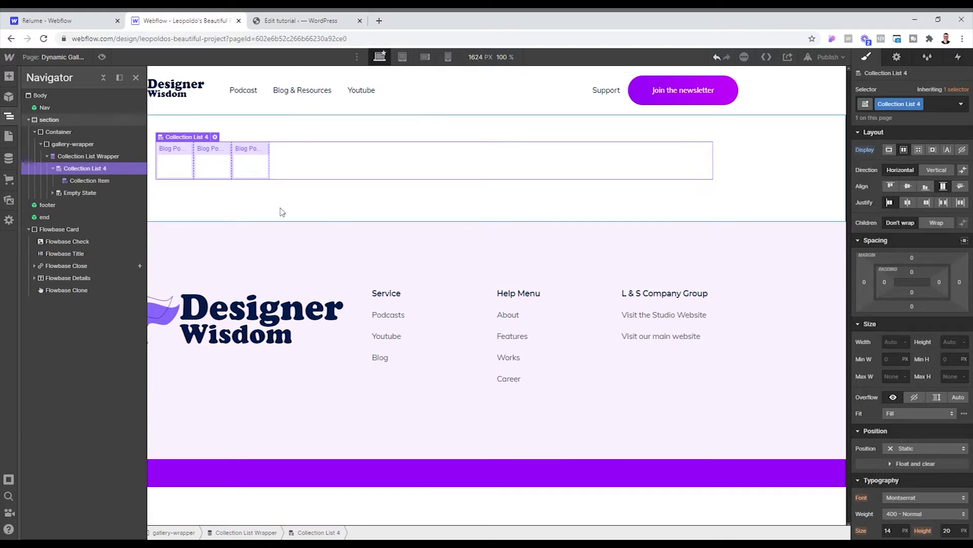
left_click(211, 167)
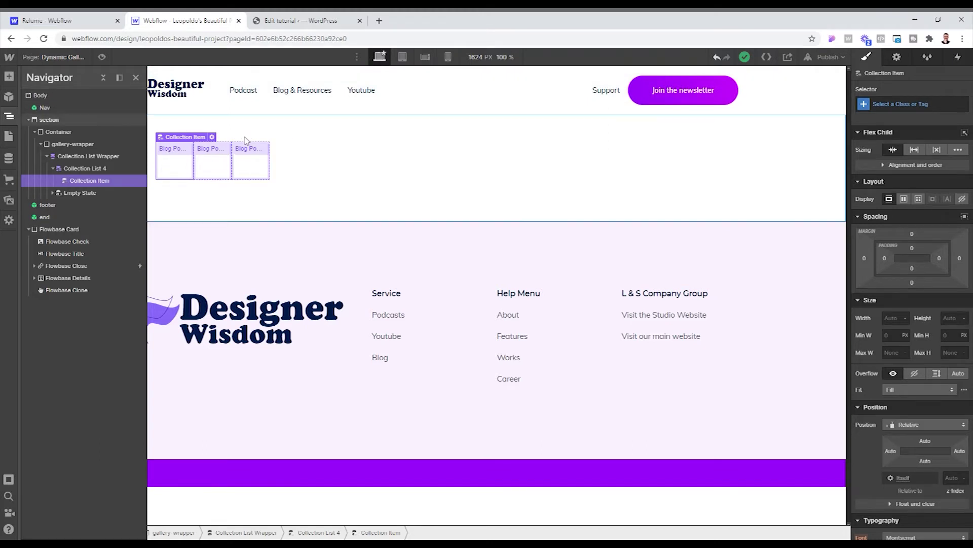
- Add an HTML Embed inside the collection item and copy the lightbox code from the tutorial
left_click(10, 76)
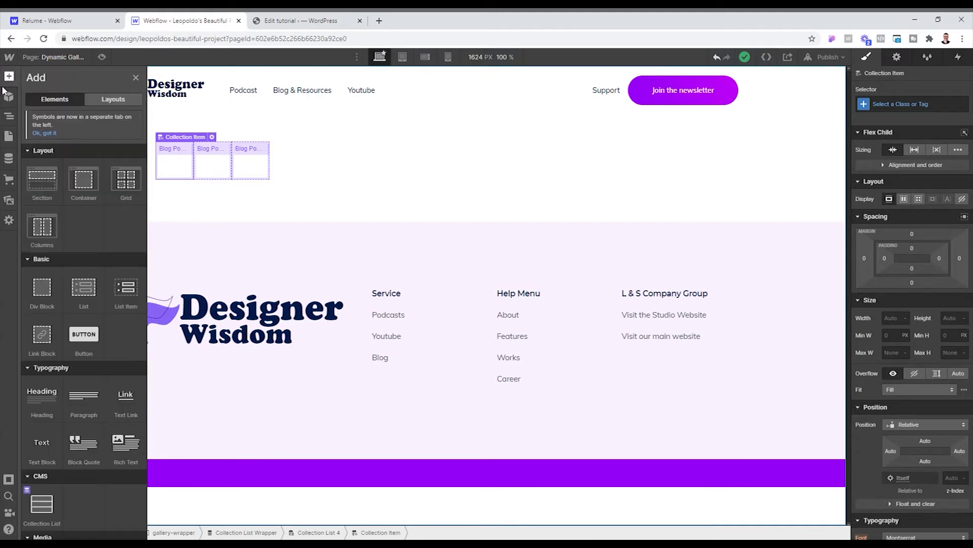
scroll(76, 259, "down", 10)
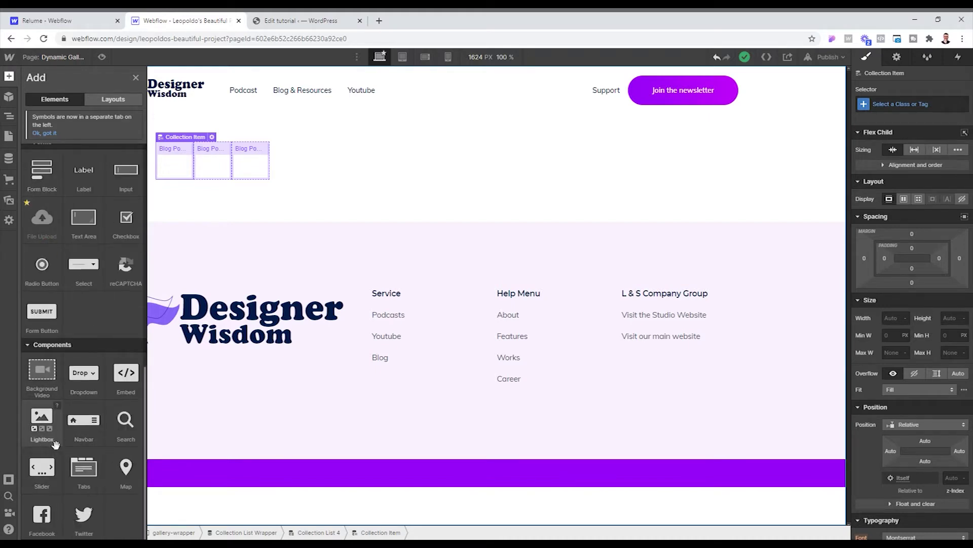
left_click_drag(46, 436, 86, 385)
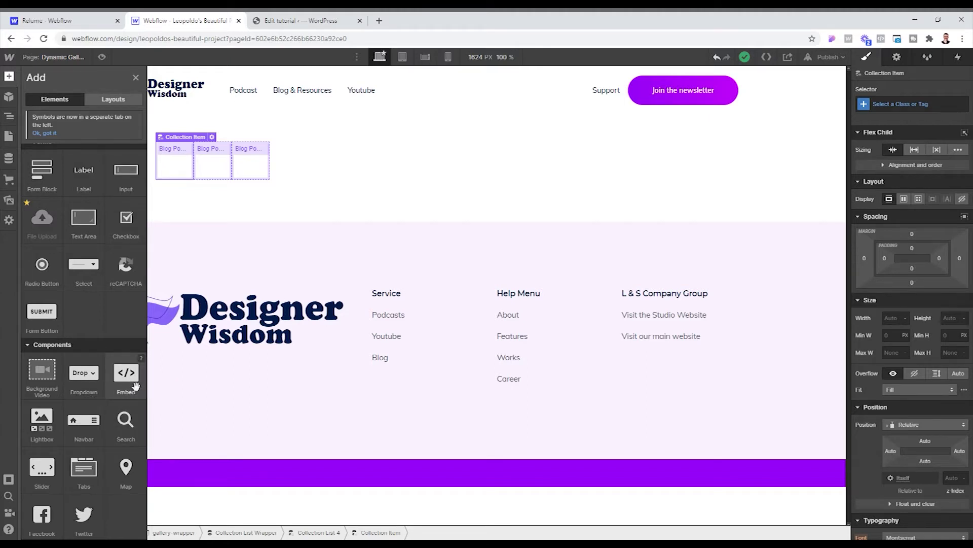
left_click_drag(134, 386, 180, 175)
left_click(304, 21)
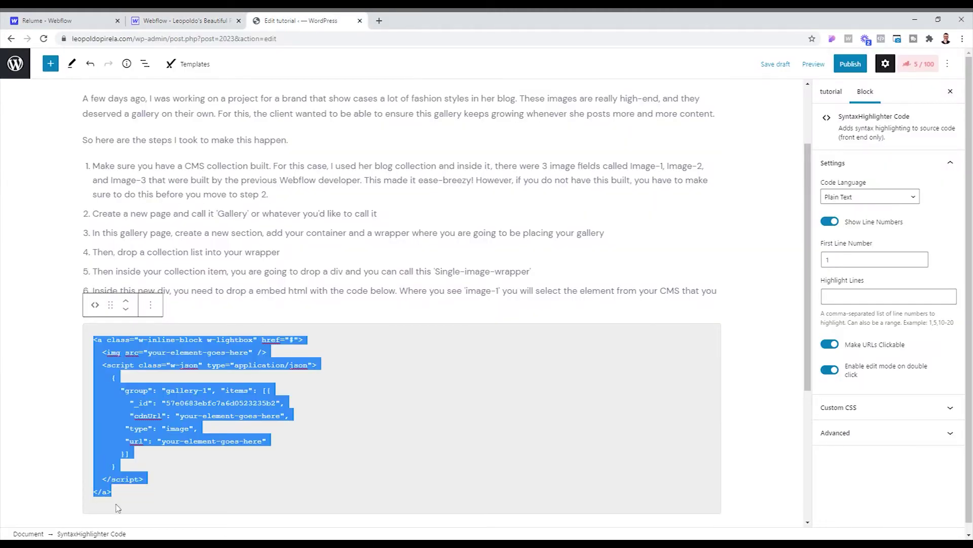
left_click(180, 21)
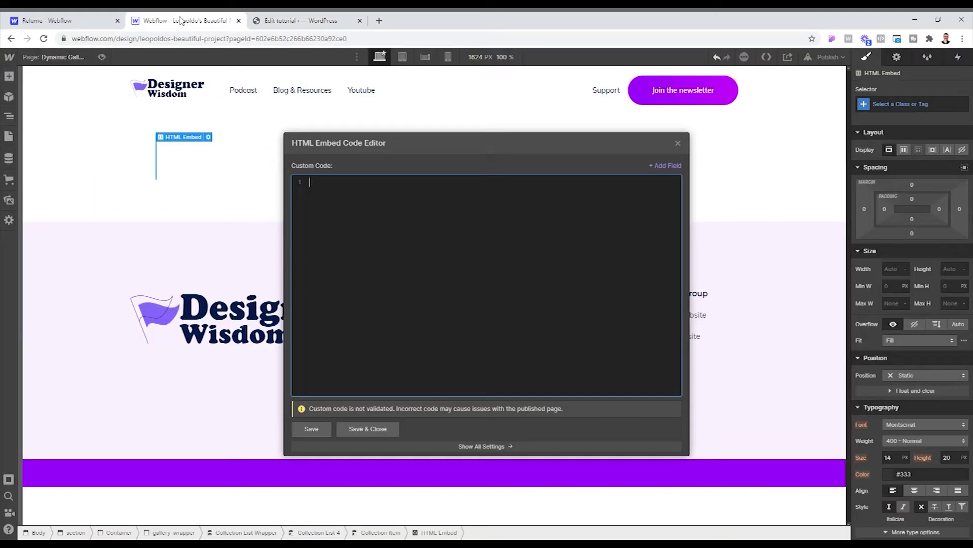
- Paste the lightbox code into the embed and bind the image src to the Image-1 field
type("<a class=\"w-inline-block w-lightbox\" href=\"#\">   <img src=\"your-element-goes-here\" />   <script class=\"w-json\" type=\"application/json\">     {       \"group\": \"gallery-1\", \"items\": [{         \"_id\": \"57e0683ebfc7a6d0523235b2\",         \"cdnUrl\": \"your-element-goes-here\",        \"type\": \"image\",        \"url\": \"your-element-goes-here\"       }]     }   </script> </a>")
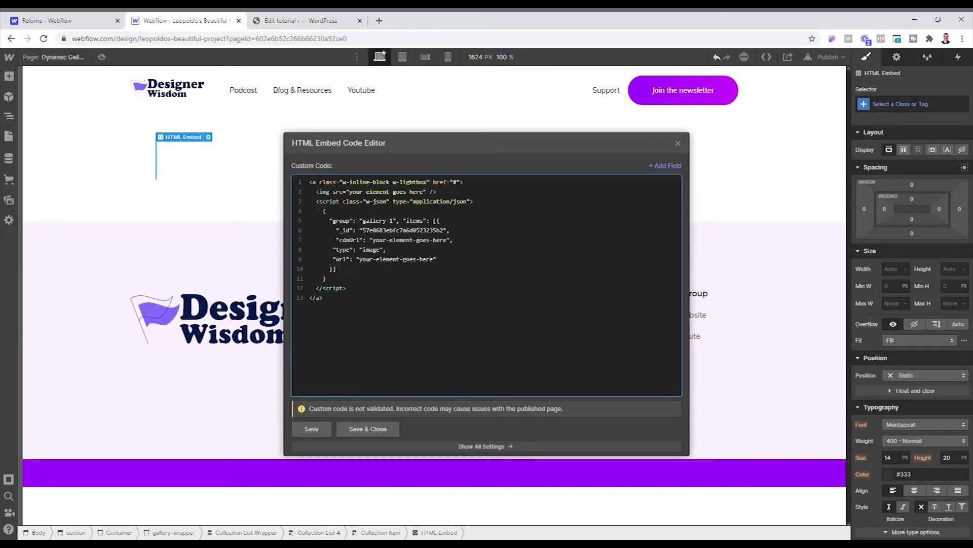
left_click_drag(348, 192, 426, 192)
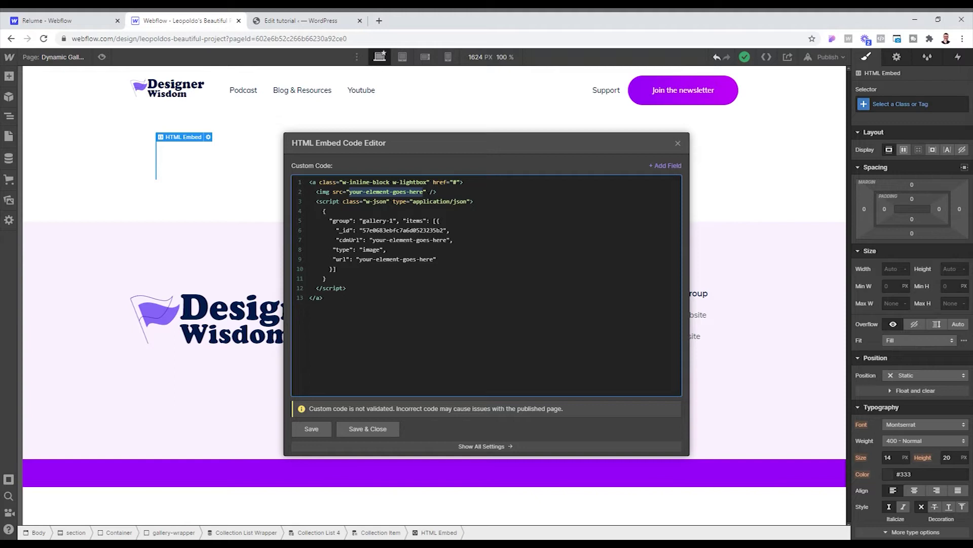
key("BackSpace")
left_click(665, 172)
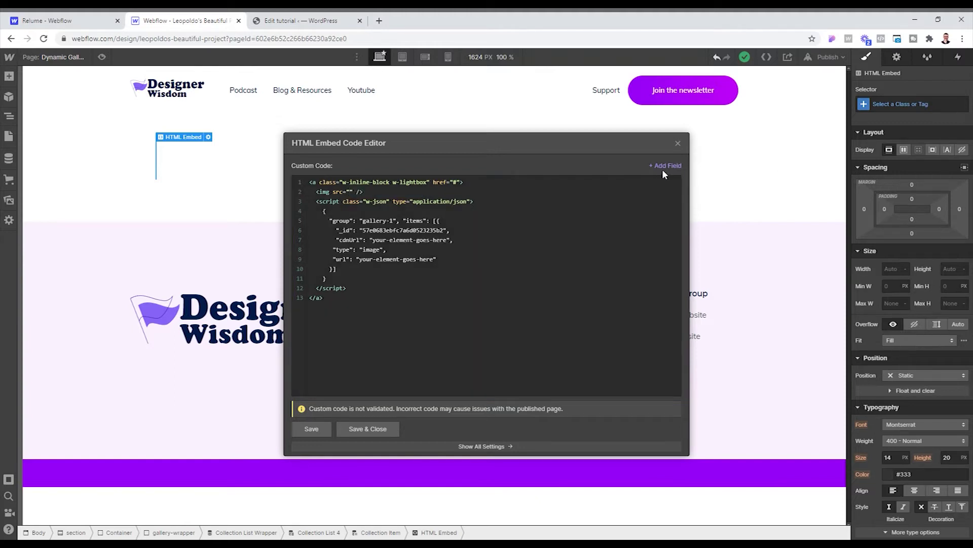
left_click(667, 177)
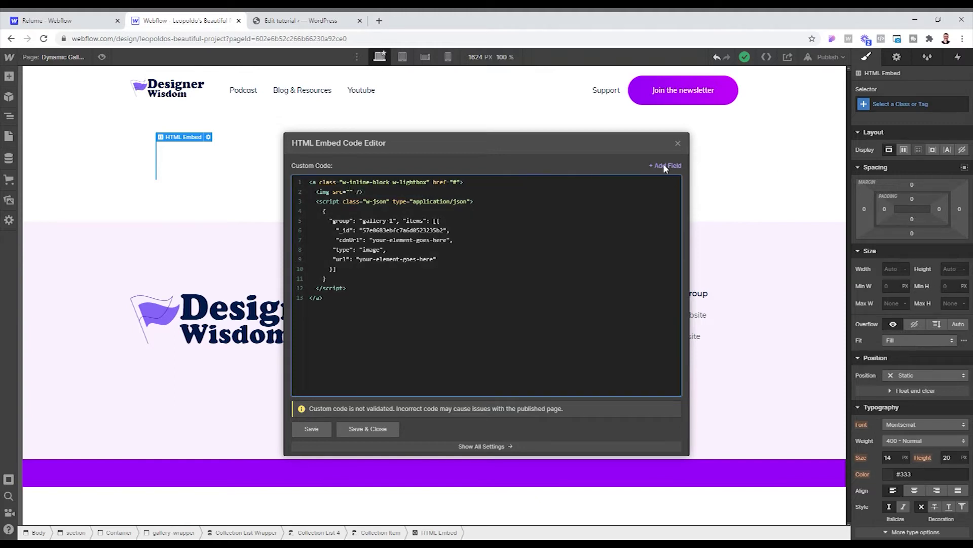
left_click(665, 166)
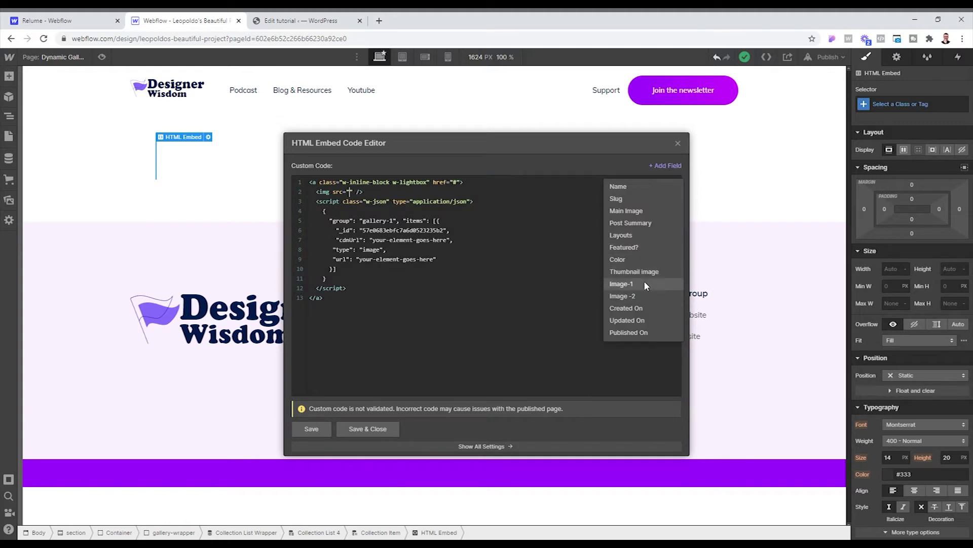
left_click(643, 285)
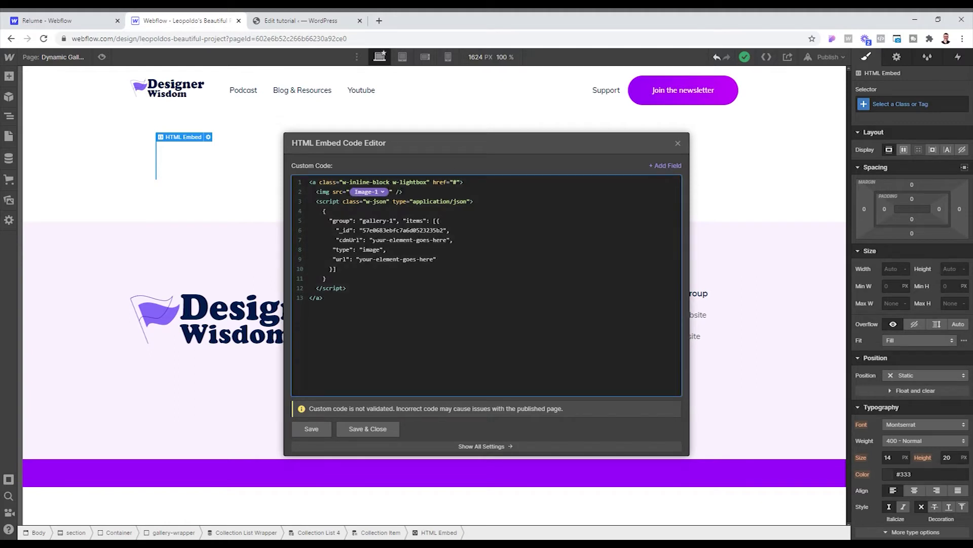
- Bind the cdnUrl and url values to Image-1 as well, then save the embed
left_click_drag(373, 240, 448, 241)
key("BackSpace")
left_click(665, 166)
left_click(644, 285)
left_click_drag(359, 259, 435, 259)
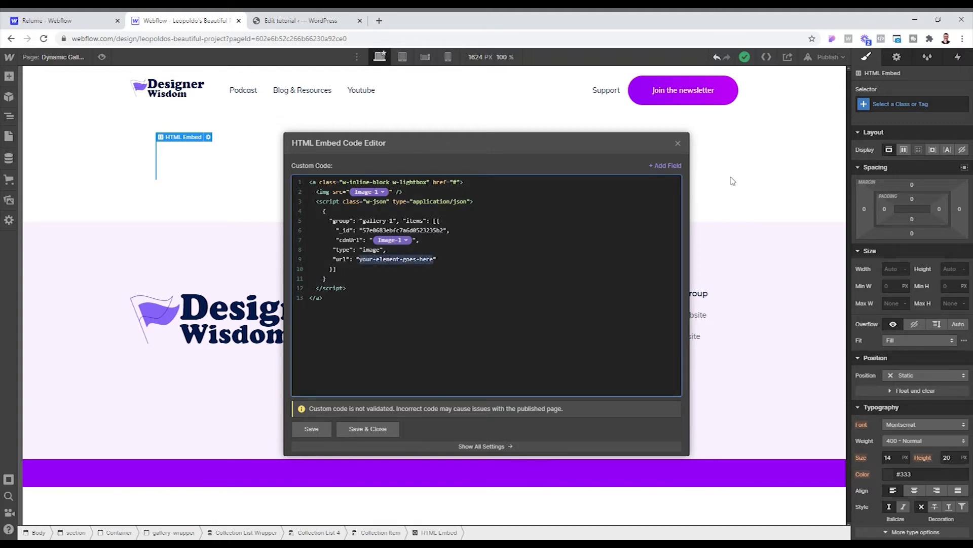
left_click(662, 166)
left_click(623, 296)
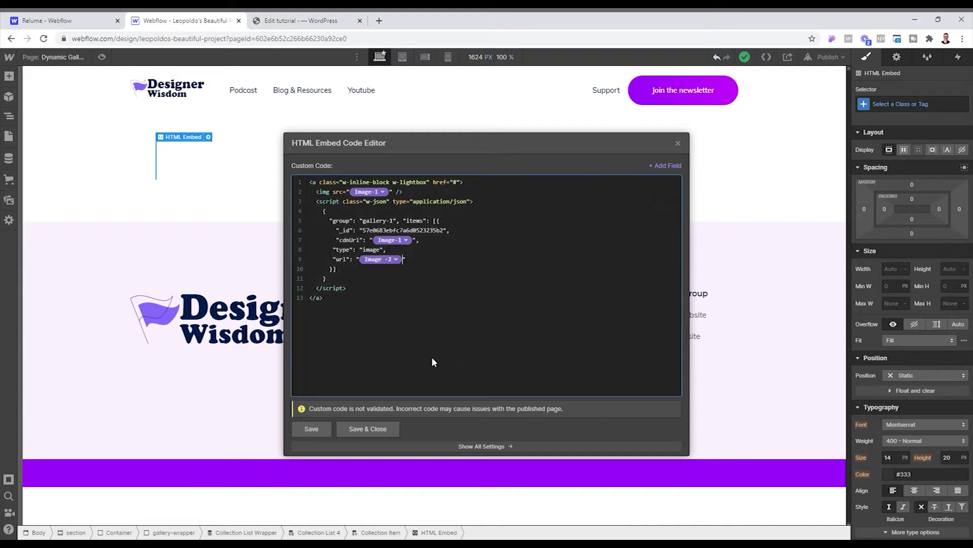
left_click(395, 259)
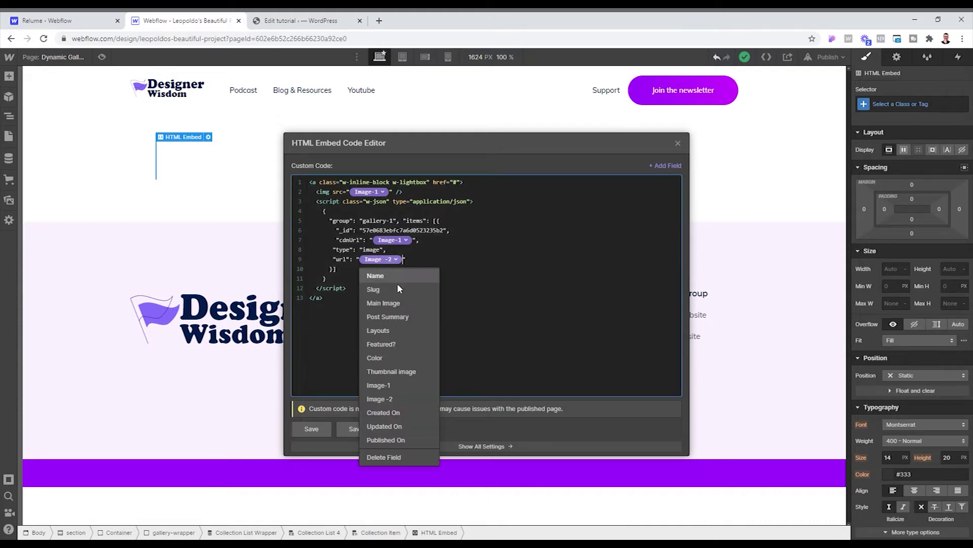
left_click(397, 383)
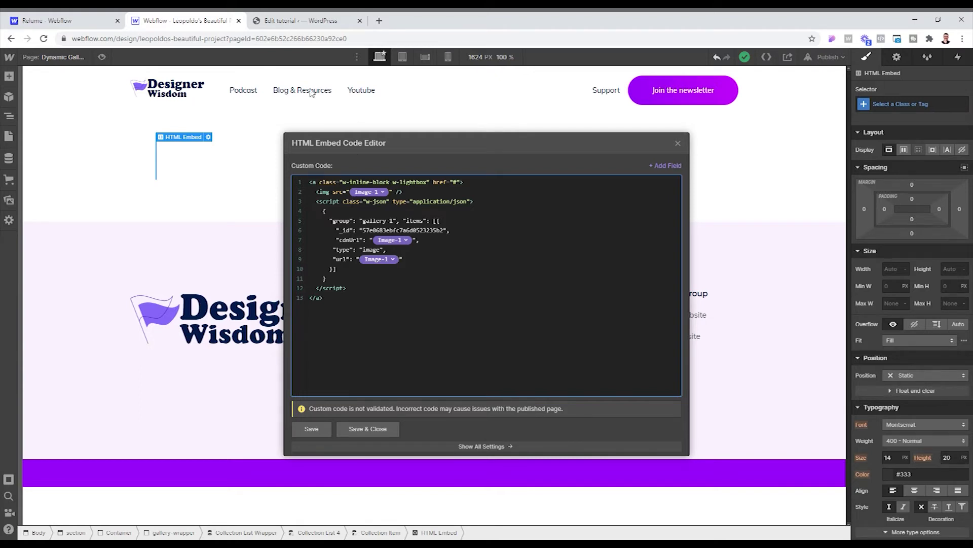
left_click_drag(363, 220, 392, 220)
left_click(366, 429)
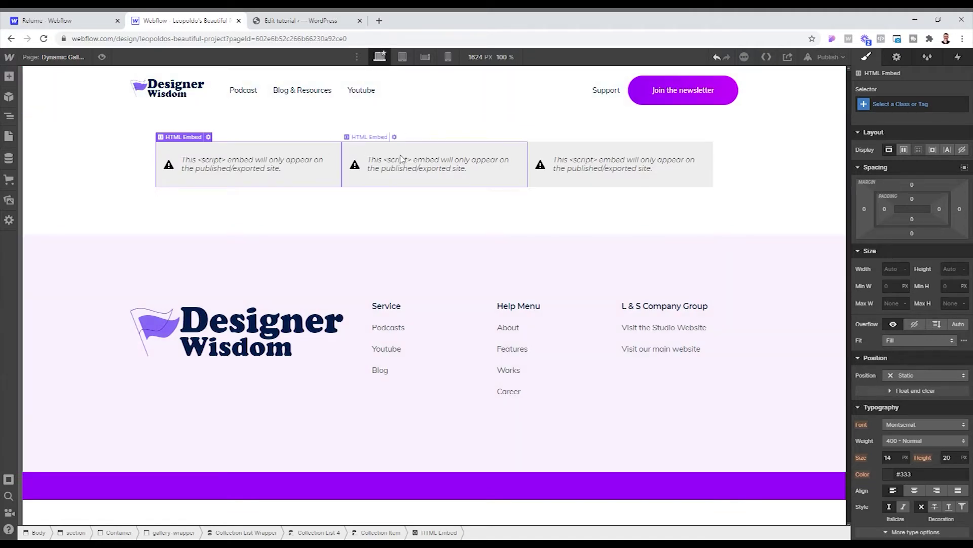
- Duplicate the embed and switch its src, cdnUrl and url fields to Image -2
left_click(419, 153)
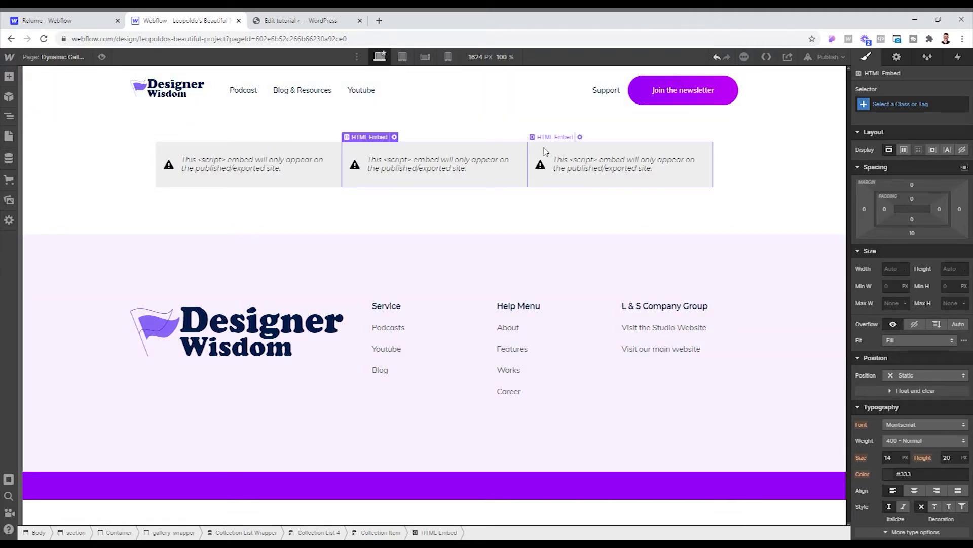
left_click(205, 156)
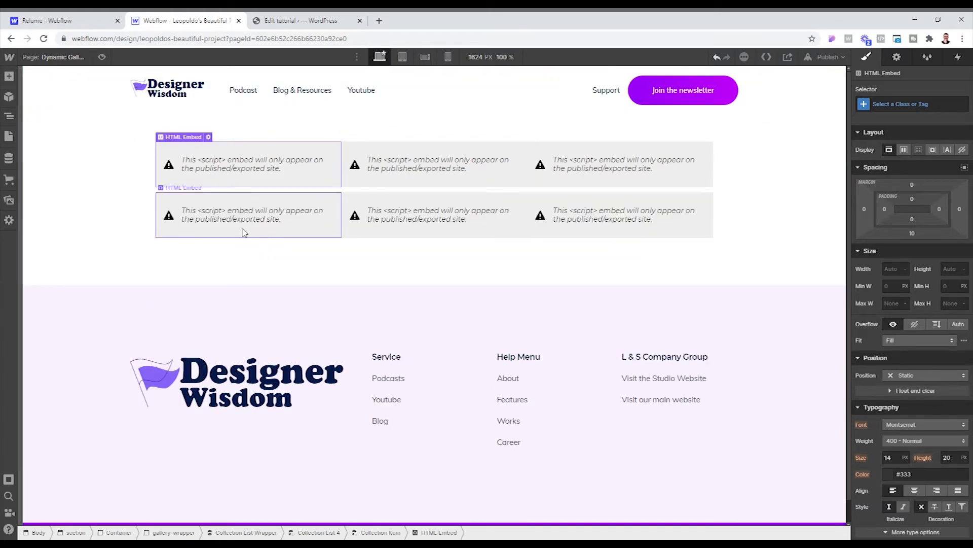
left_click(196, 195)
left_click(208, 187)
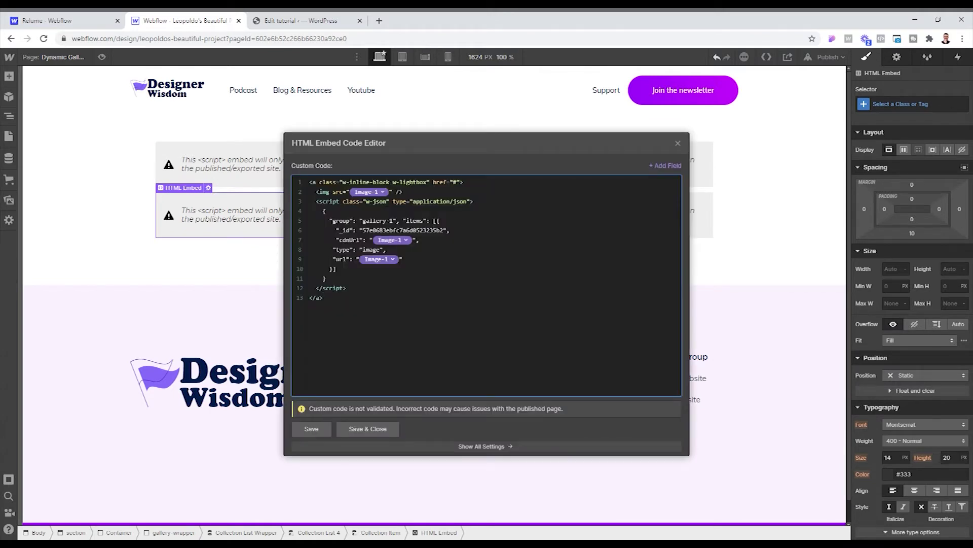
left_click(383, 191)
left_click(386, 329)
left_click(406, 240)
left_click(398, 377)
left_click(388, 262)
left_click(389, 398)
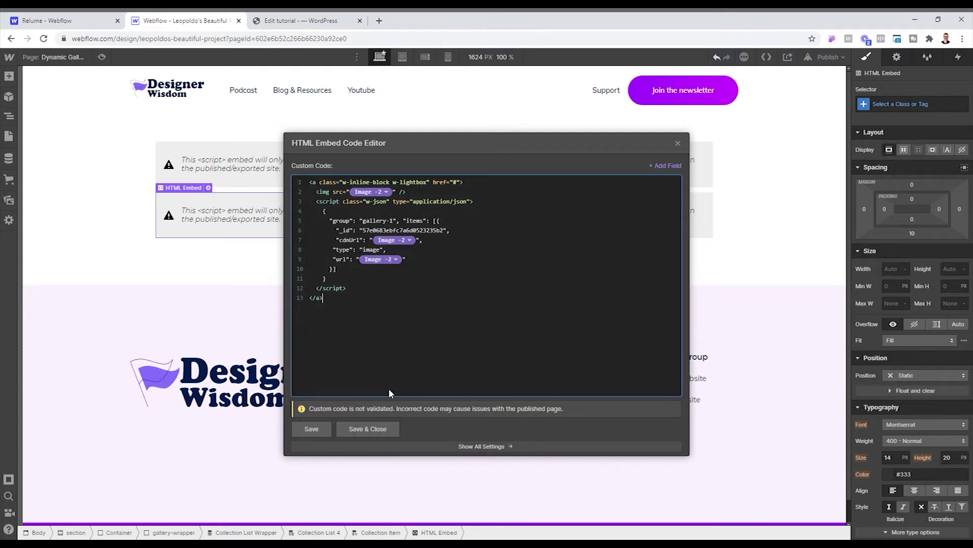
left_click(368, 430)
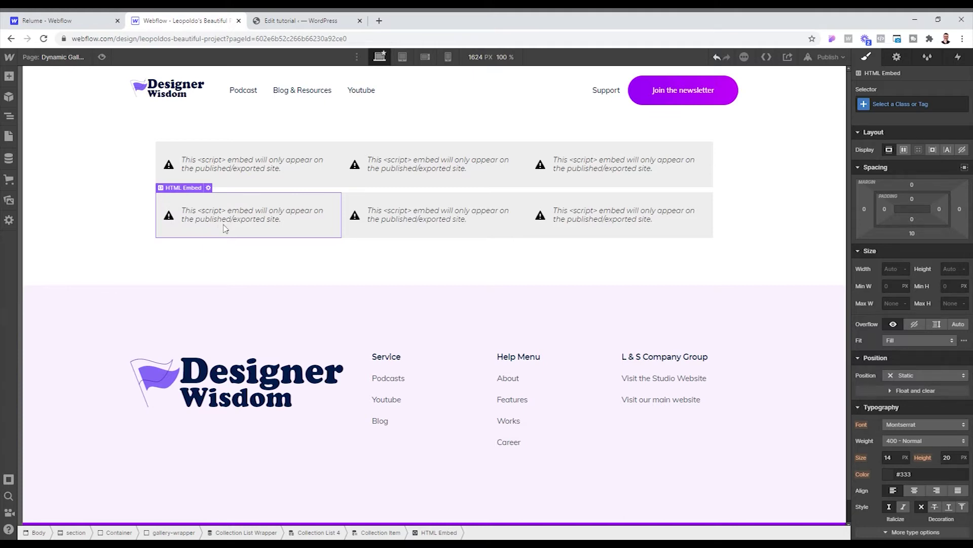
- Add a third embed with src, cdnUrl and url bound to Main Image
left_click(233, 267)
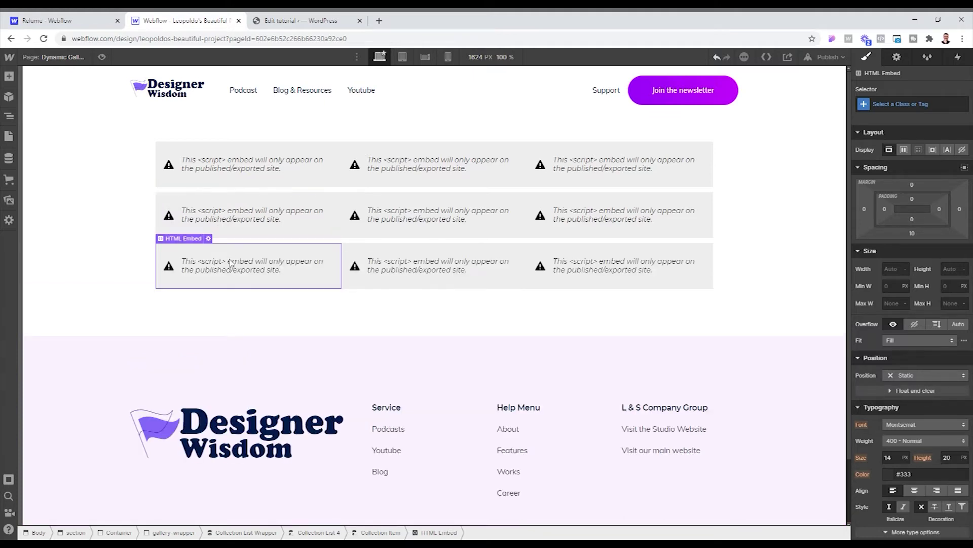
left_click(208, 238)
left_click(385, 192)
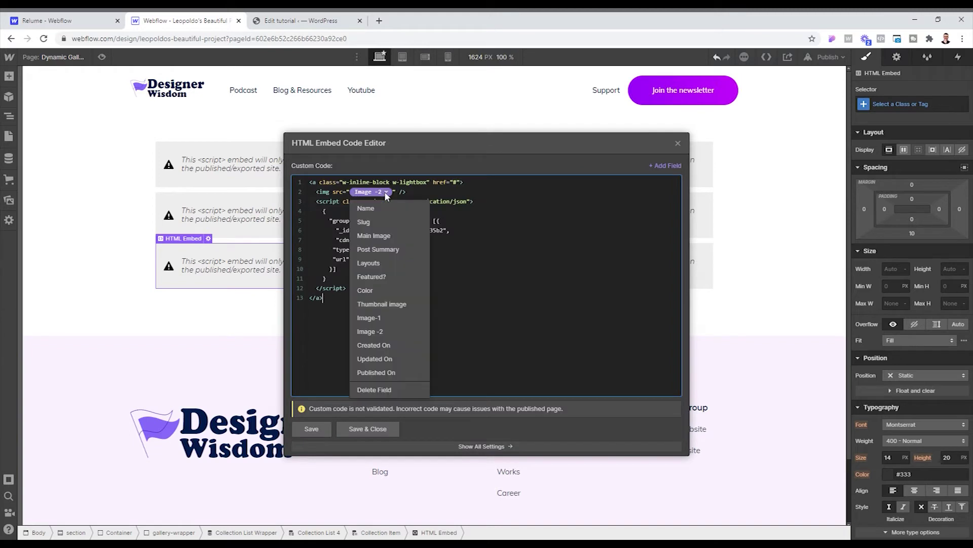
left_click(391, 236)
left_click(390, 241)
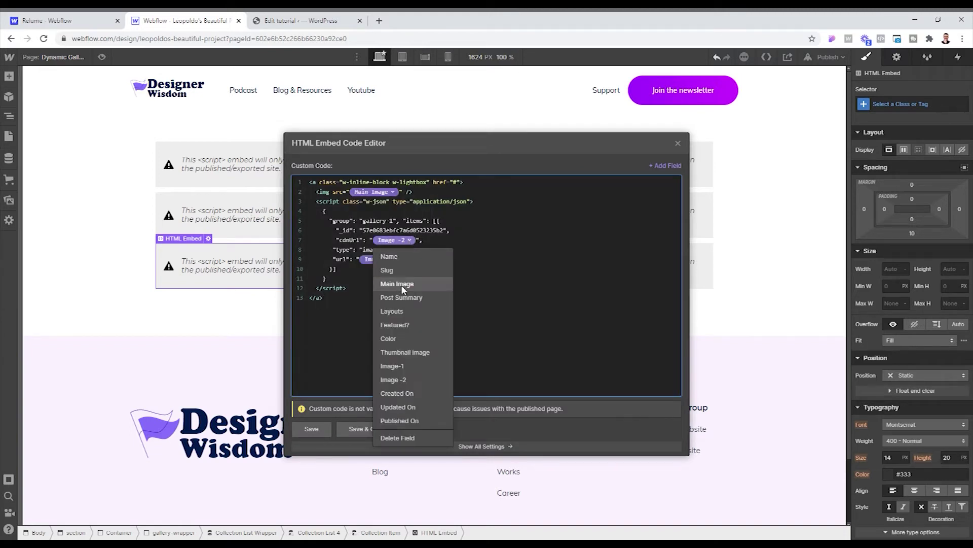
left_click(403, 283)
left_click(399, 259)
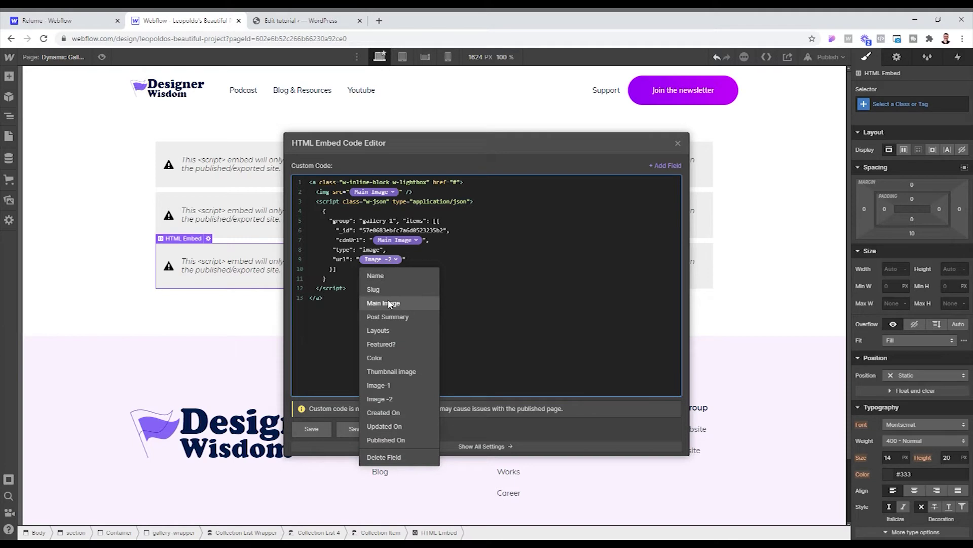
left_click(394, 303)
left_click(374, 431)
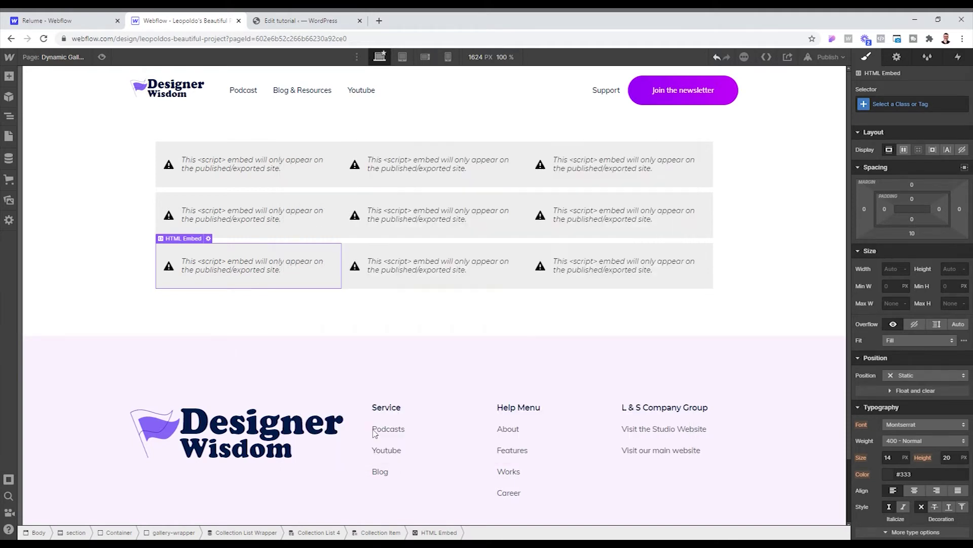
left_click(842, 53)
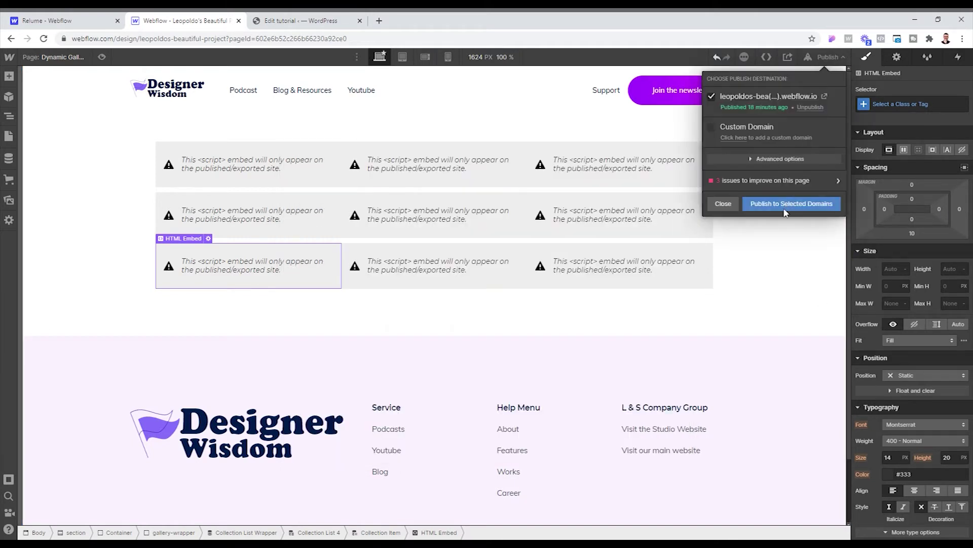
- Publish the site to the selected domain and return to the Designer
left_click(783, 204)
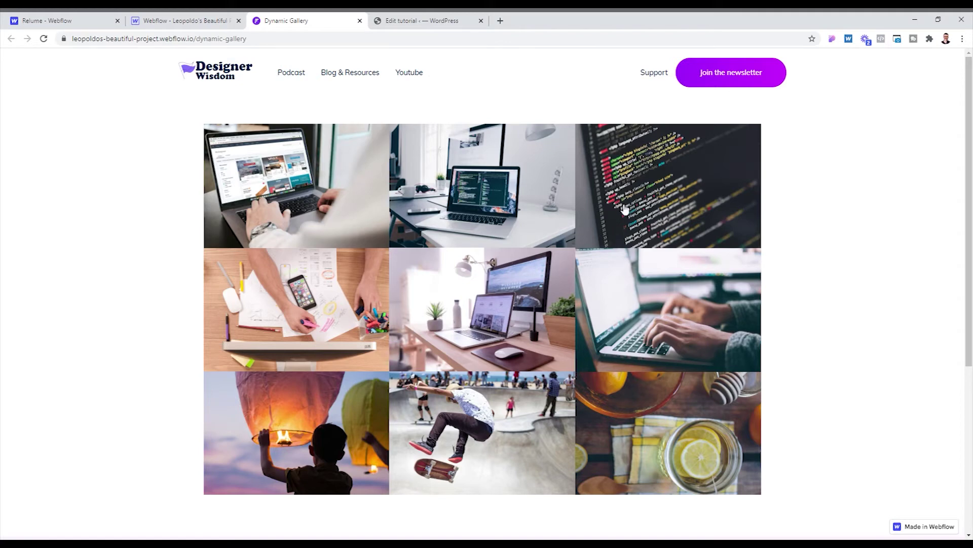
key("ctrl+shift+Tab")
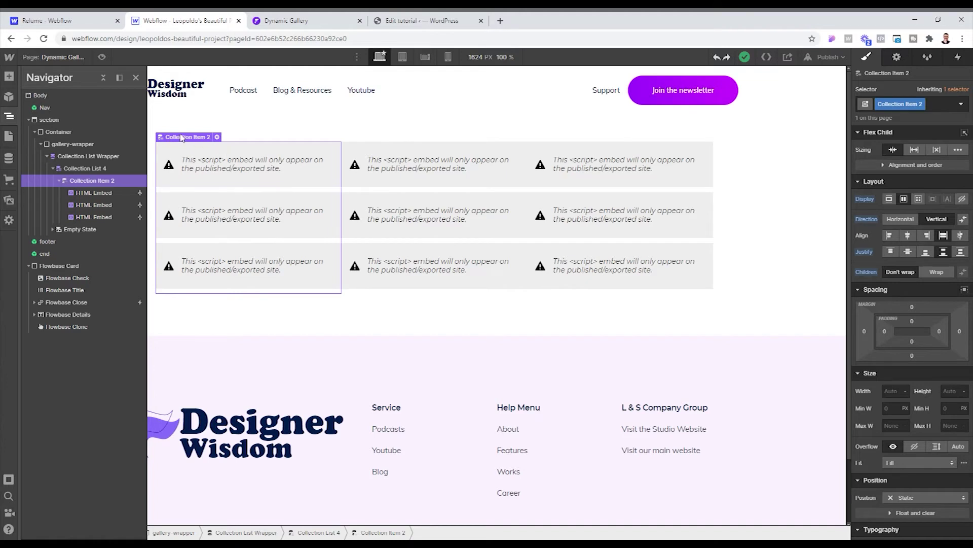
- Lay each item's embeds out in a row and set Collection List 4 to a vertical direction
left_click(912, 220)
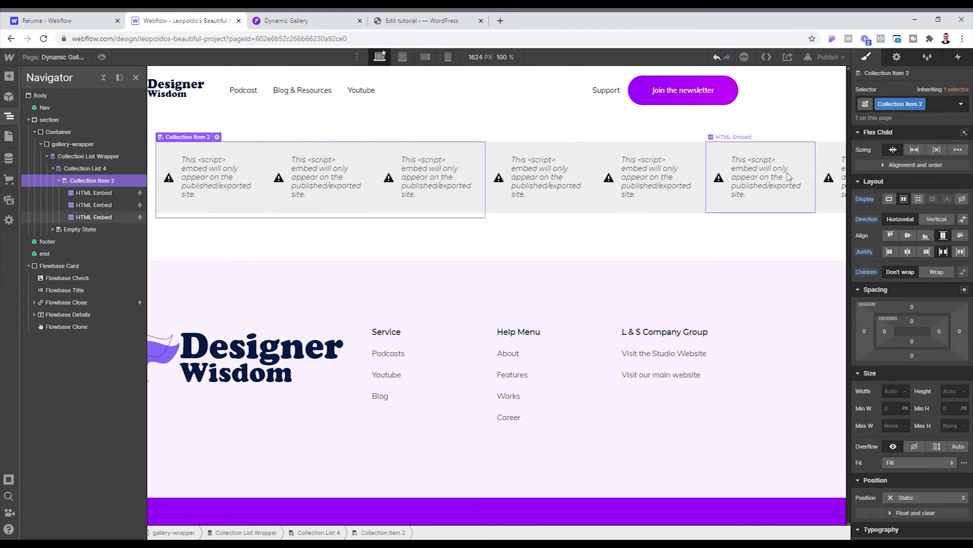
left_click(87, 169)
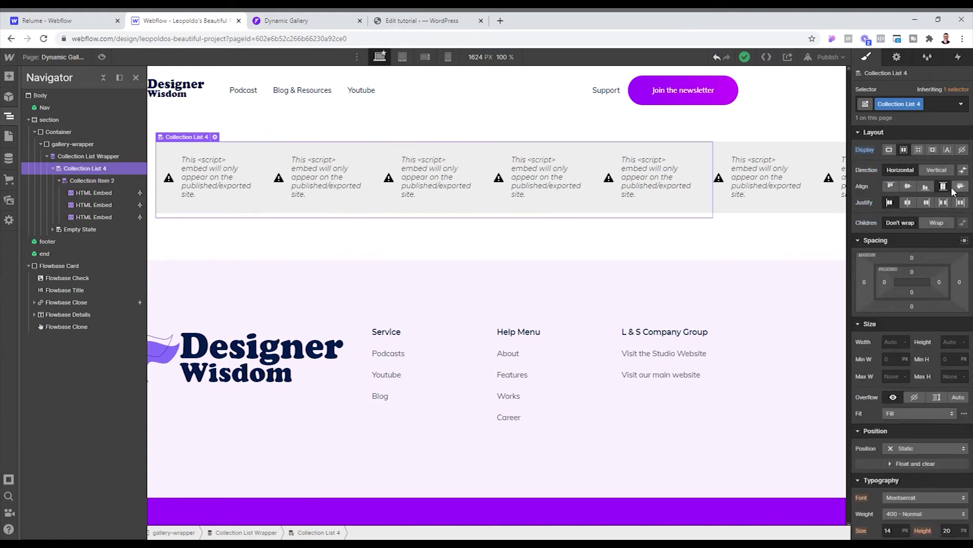
left_click(936, 171)
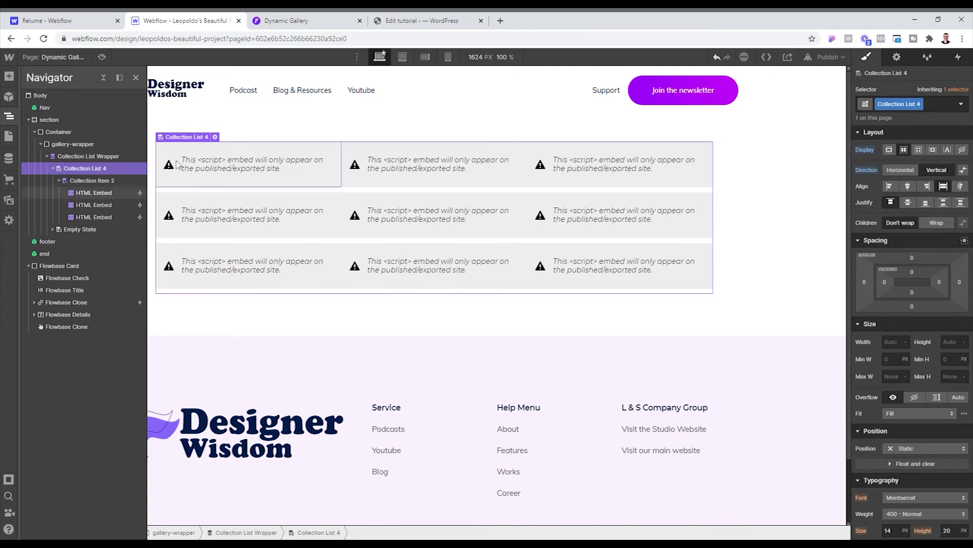
- Inspect the middle and right first-row embeds' lightbox code without changing it
left_click(446, 154)
left_click(394, 137)
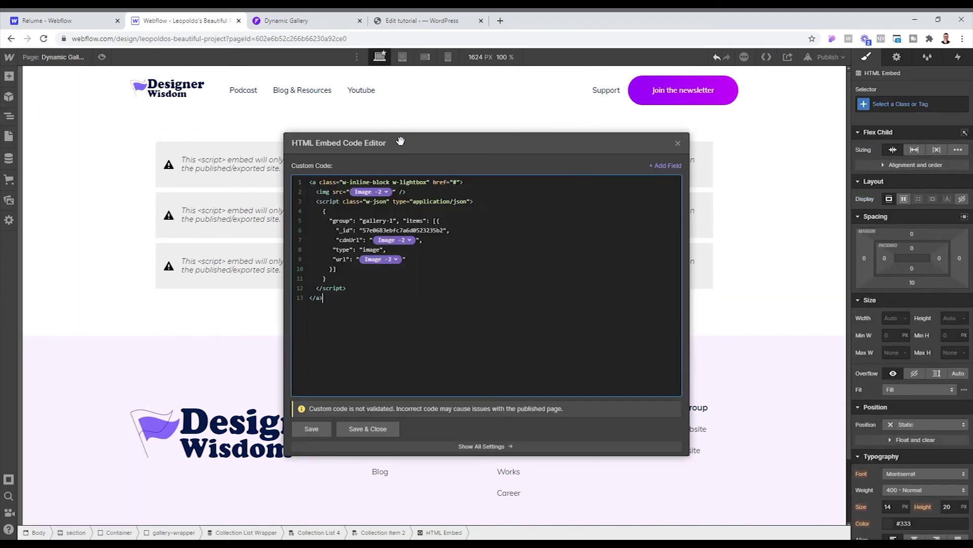
left_click(695, 152)
left_click(663, 166)
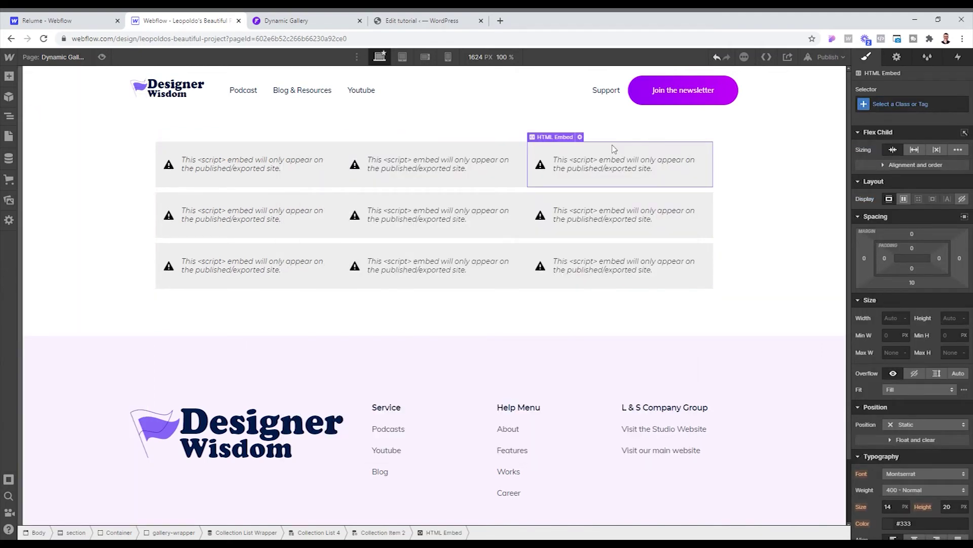
left_click(580, 137)
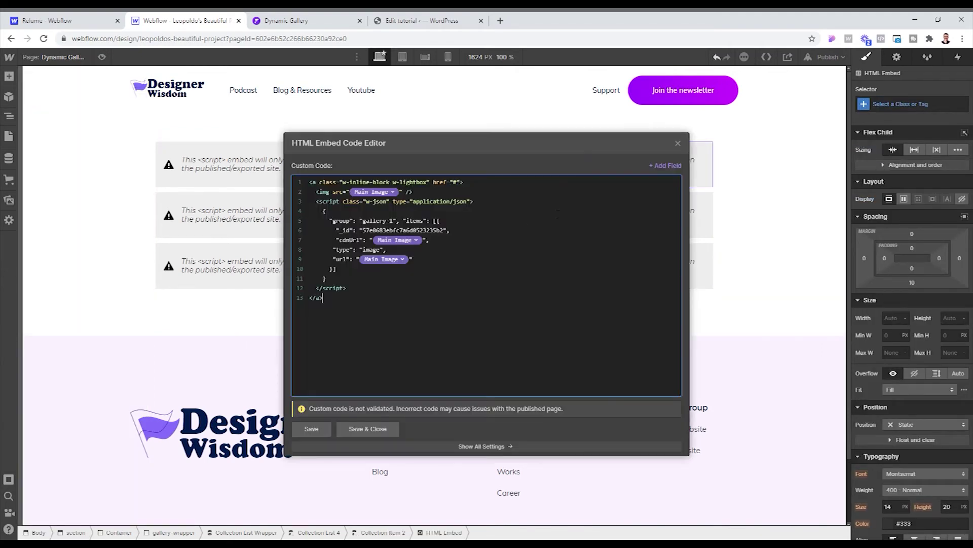
left_click(678, 143)
- Republish the site, check the live 3×3 image gallery on webflow.io, and return to the Designer
left_click(222, 183)
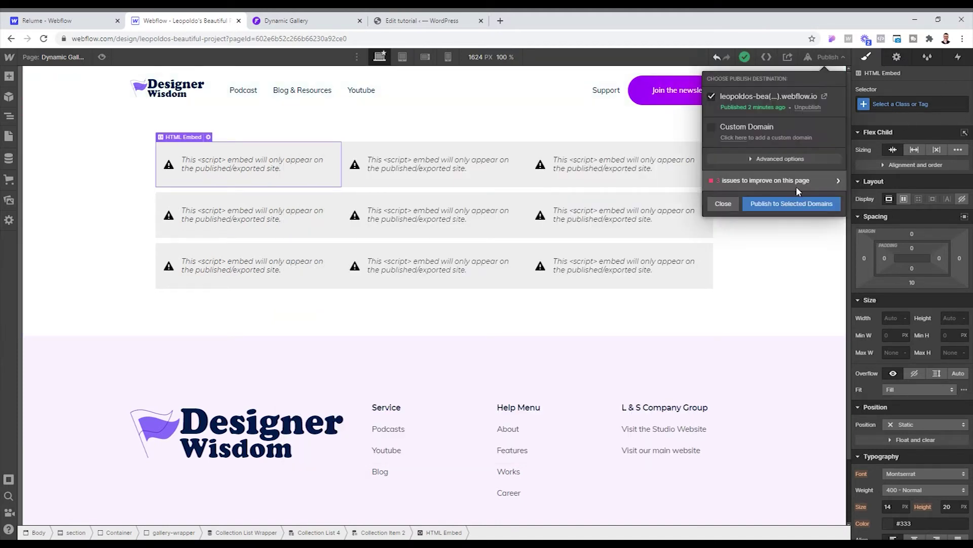
left_click(798, 203)
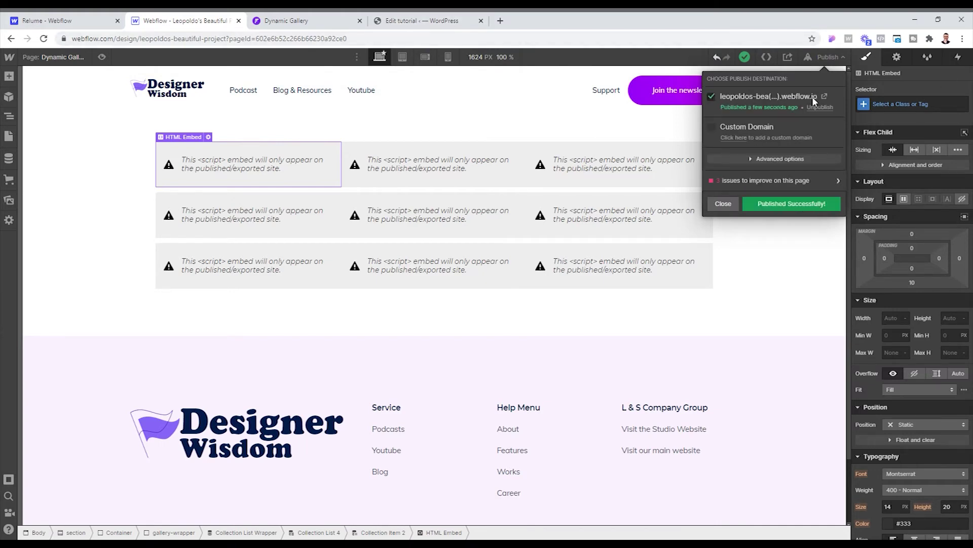
left_click(825, 96)
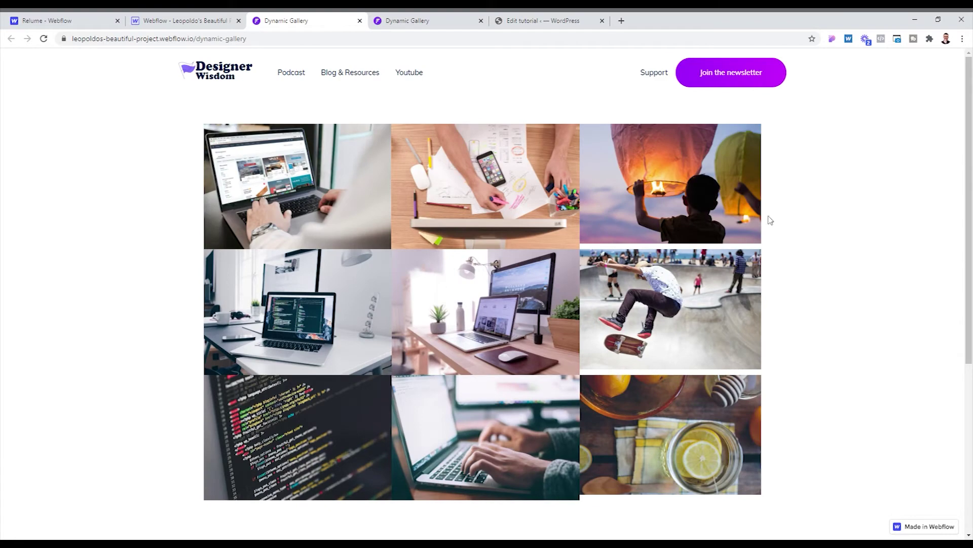
scroll(434, 252, "down", 5)
scroll(434, 256, "up", 5)
left_click(206, 20)
key("Escape")
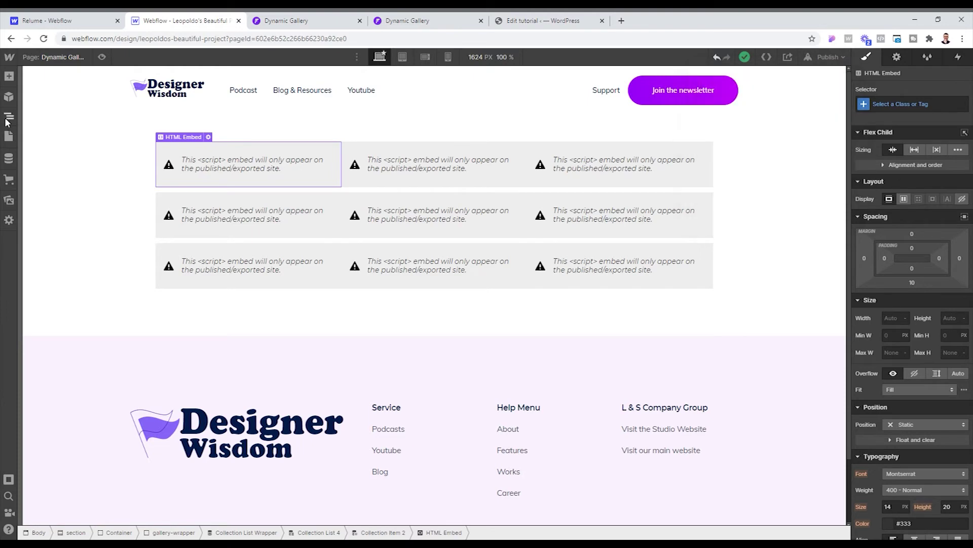
- Add a Div Block with the single-image-wrapper class and move the first HTML Embed into it
left_click(8, 119)
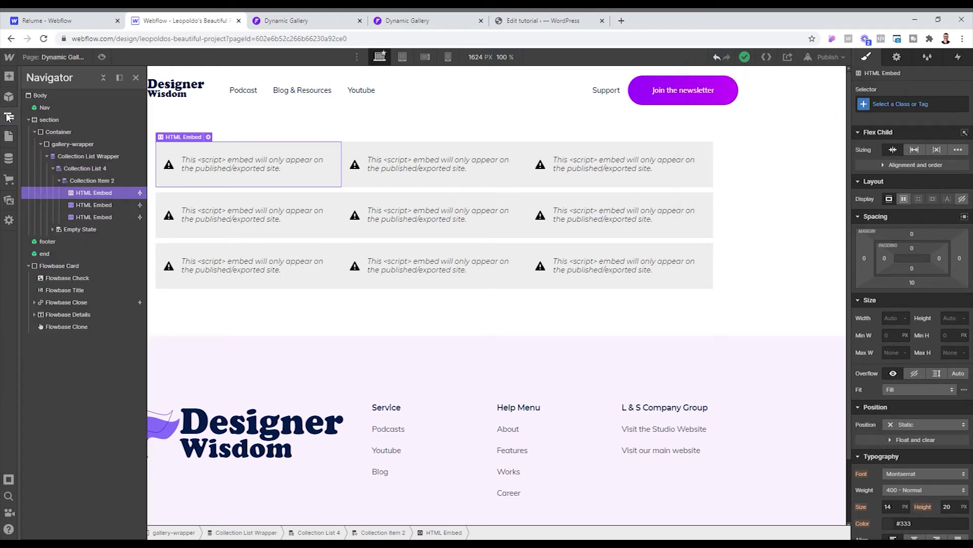
left_click(9, 76)
left_click_drag(51, 299, 101, 192)
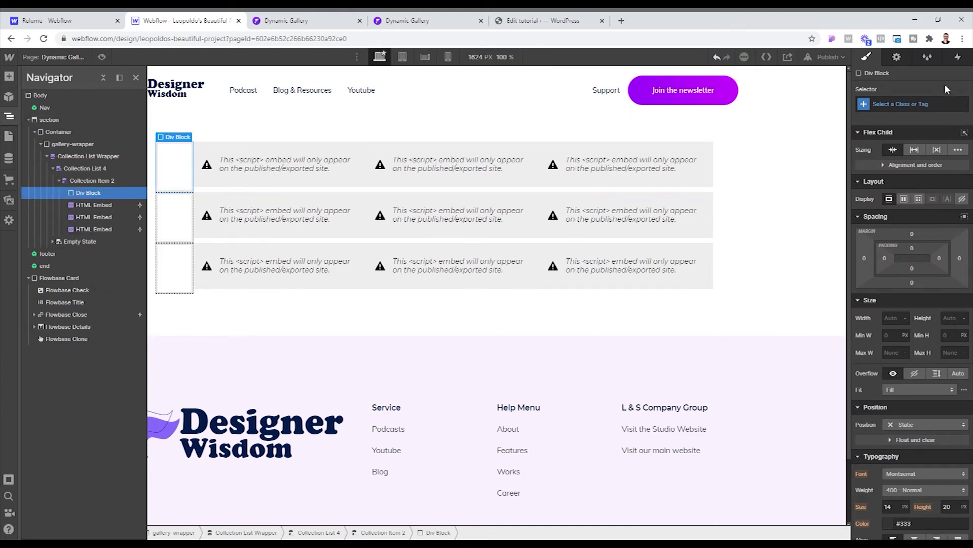
left_click(896, 106)
type("single")
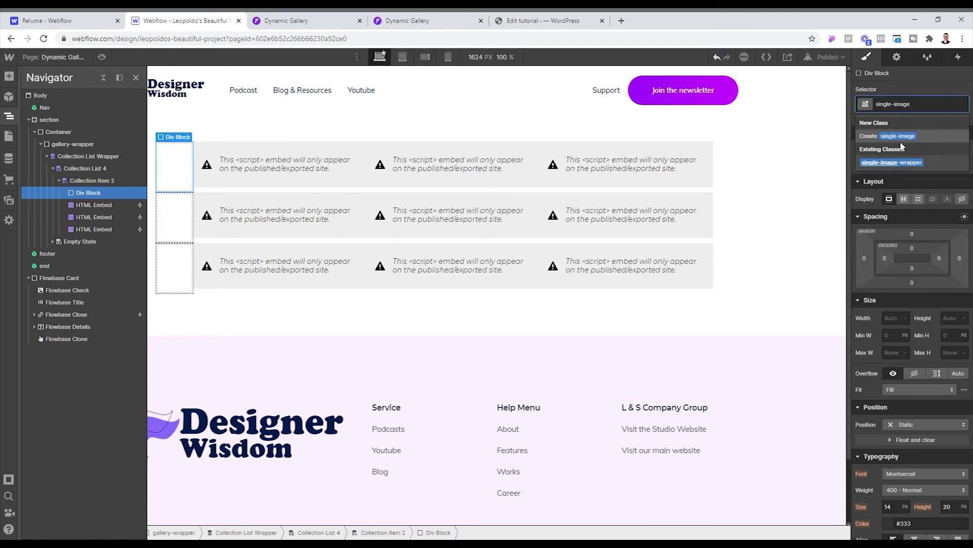
type("-image")
left_click(896, 162)
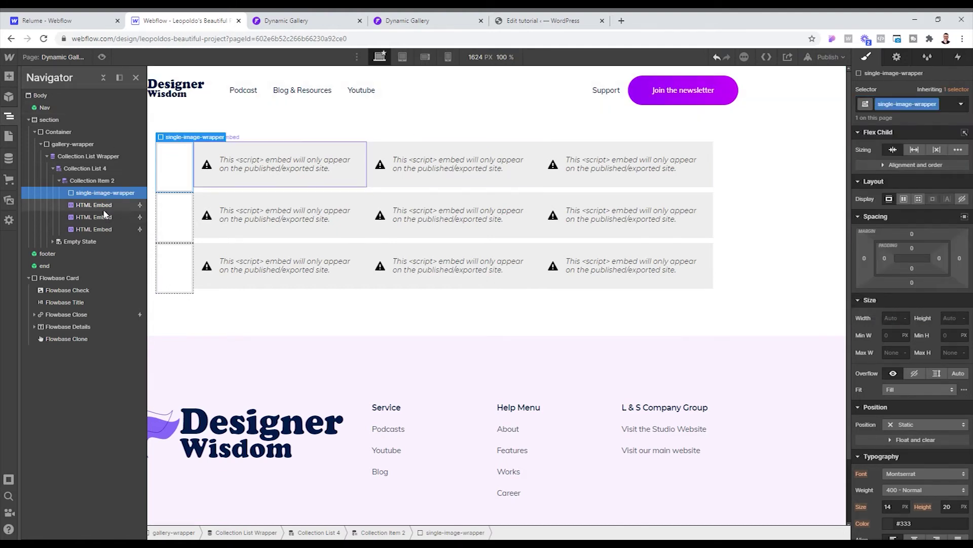
left_click_drag(92, 205, 108, 200)
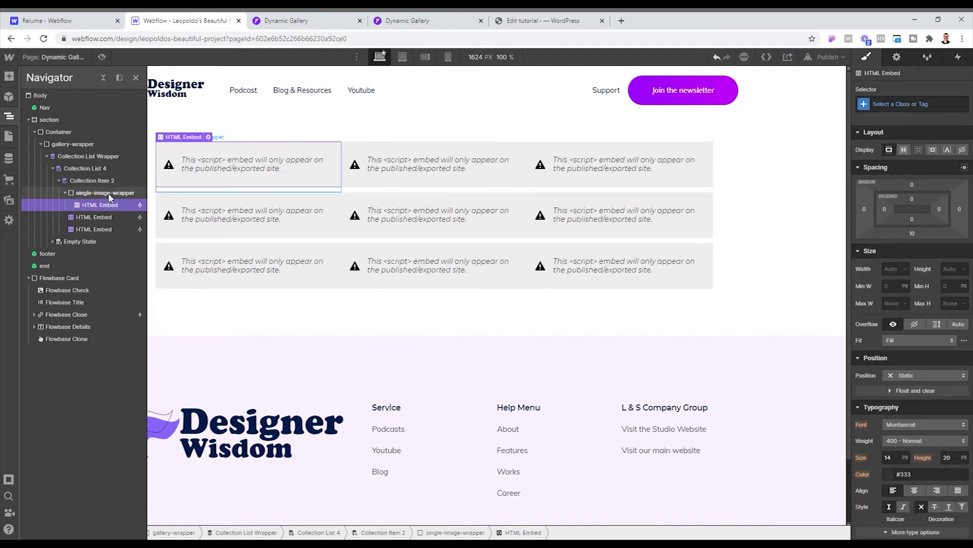
- Add a second single-image-wrapper Div Block and move the second HTML Embed into it
left_click(109, 195)
left_click(9, 98)
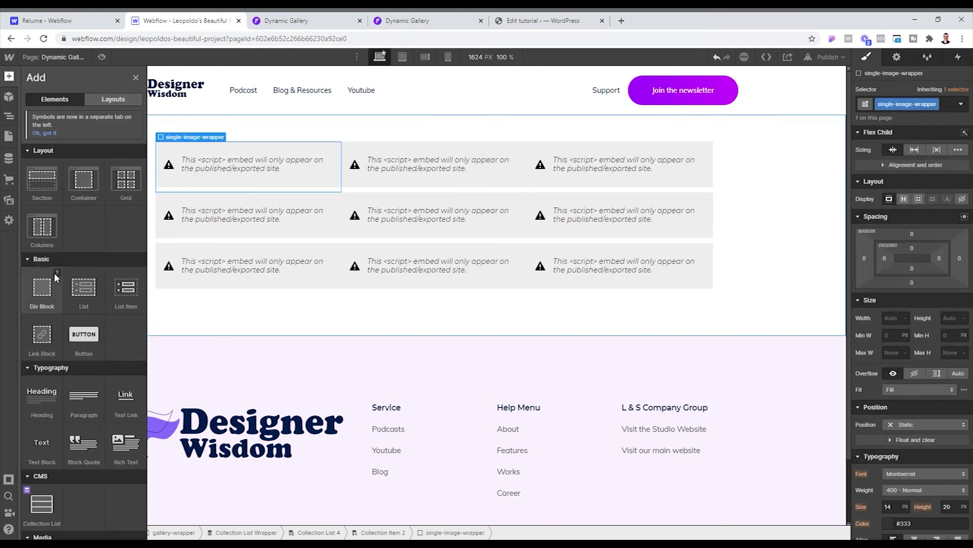
left_click_drag(54, 272, 72, 228)
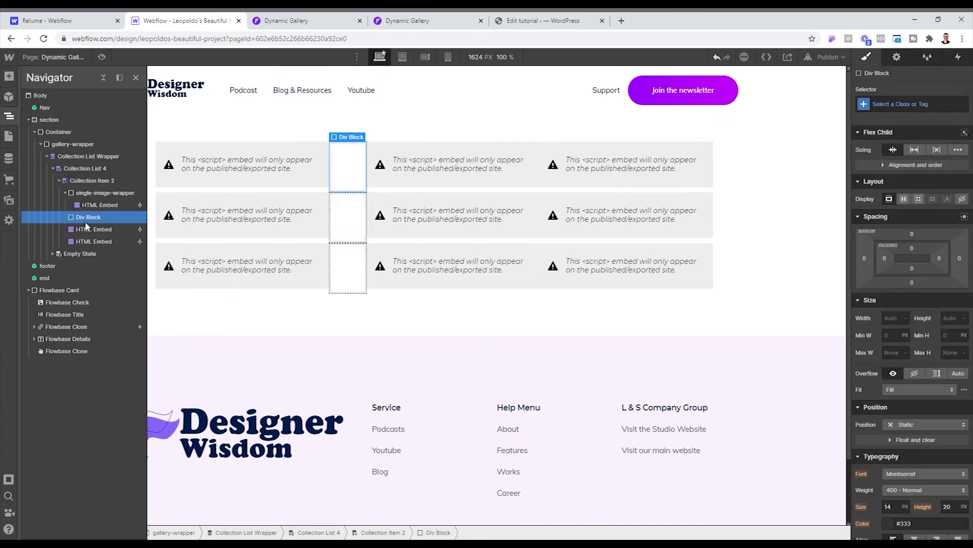
left_click(903, 104)
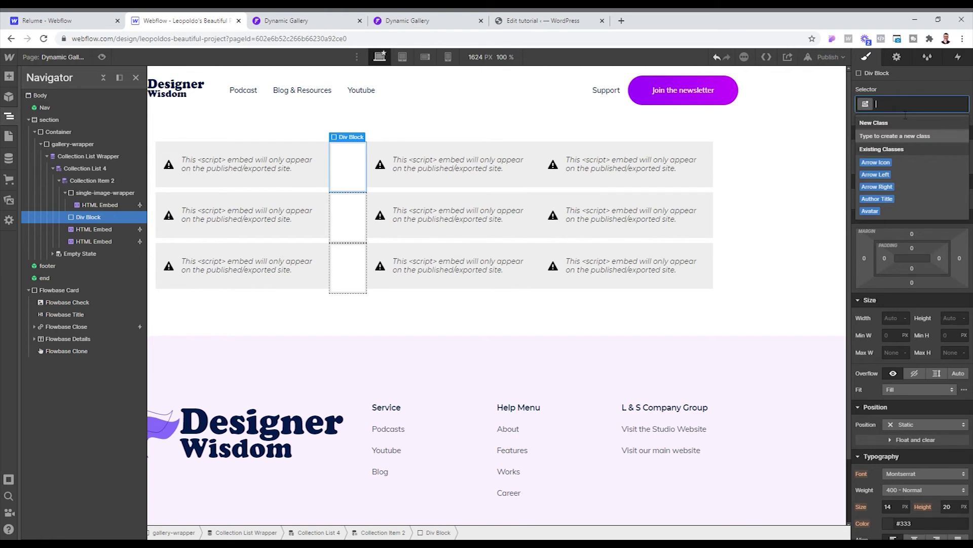
type("sing")
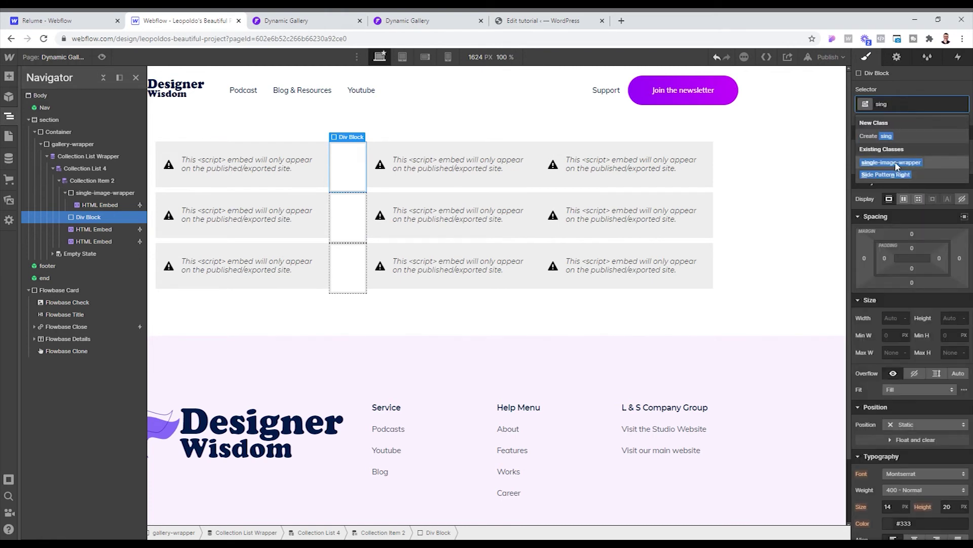
left_click(896, 162)
left_click_drag(101, 229, 114, 225)
- Add a third single-image-wrapper Div Block and move the third HTML Embed into it
left_click(8, 76)
left_click_drag(41, 289, 80, 244)
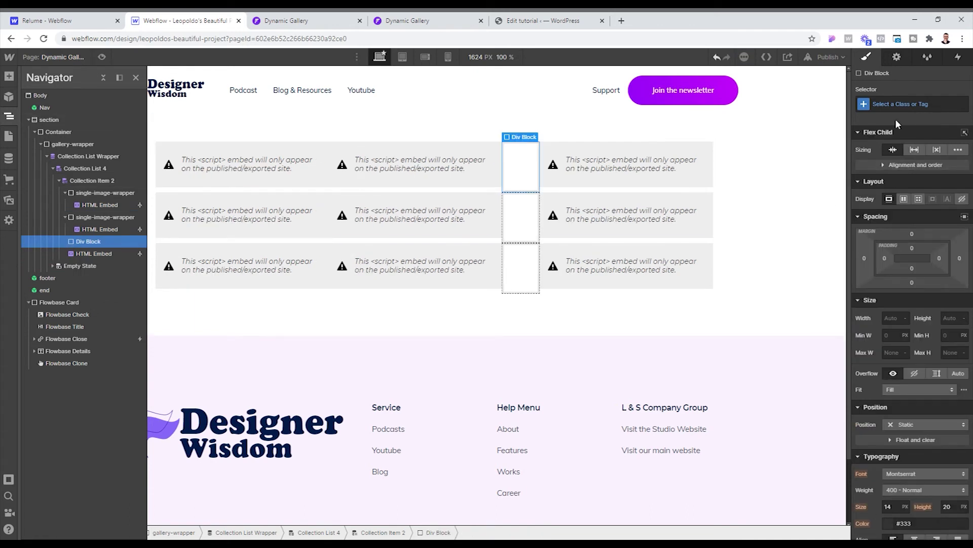
left_click(905, 105)
type("single")
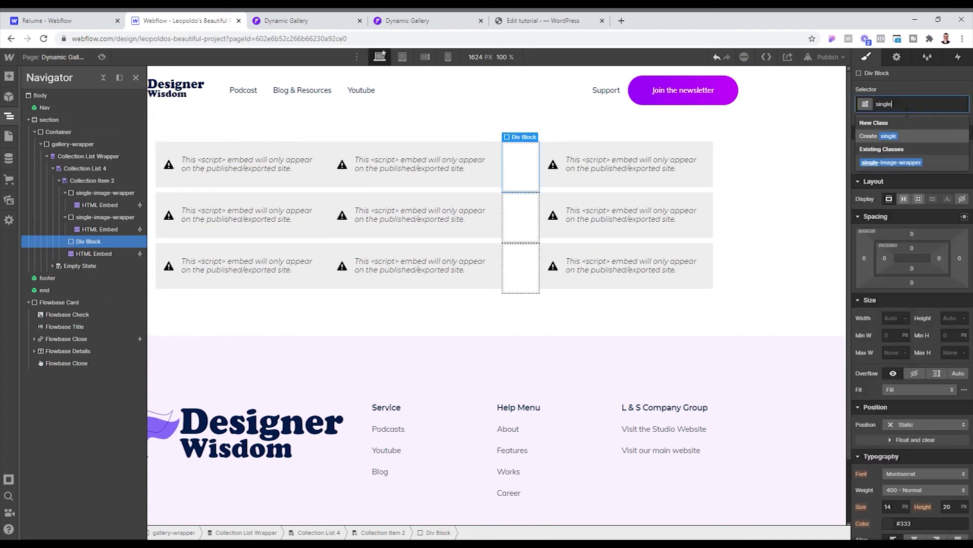
left_click(907, 162)
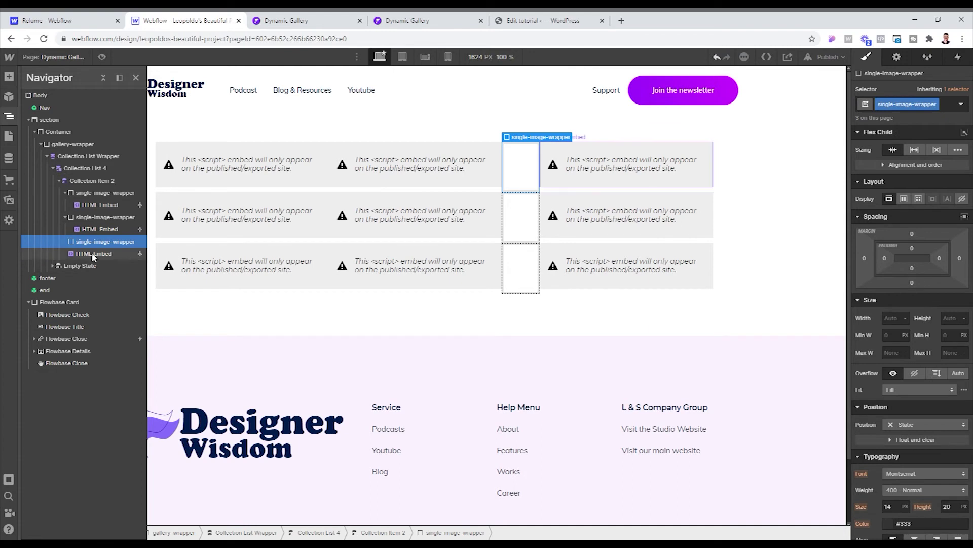
left_click_drag(112, 252, 111, 241)
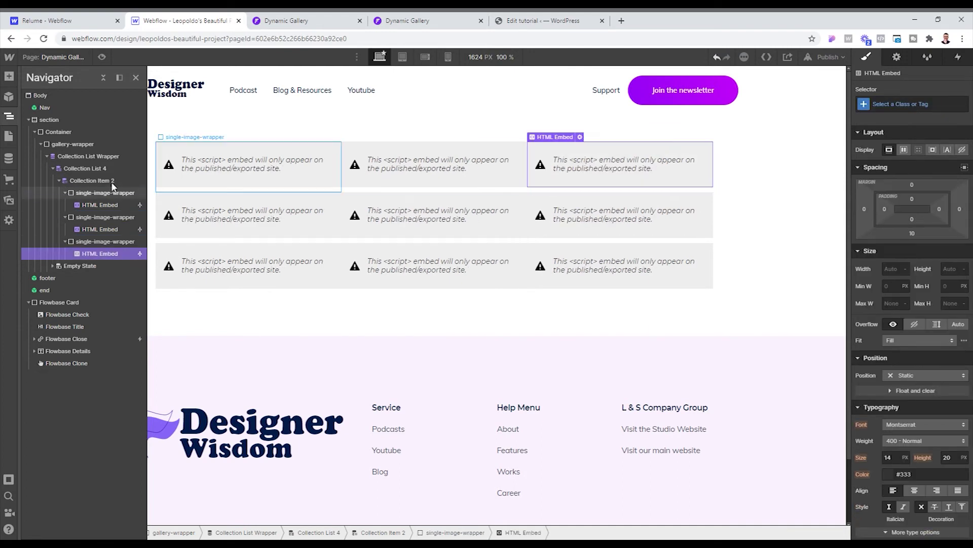
- Give the single-image-wrapper class 15 px right and bottom padding
left_click(99, 193)
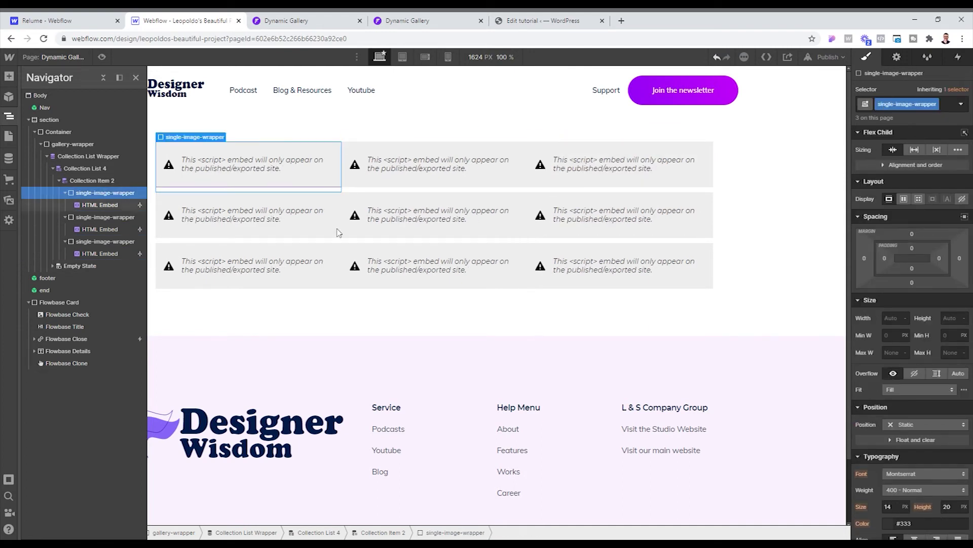
left_click_drag(939, 264, 922, 266)
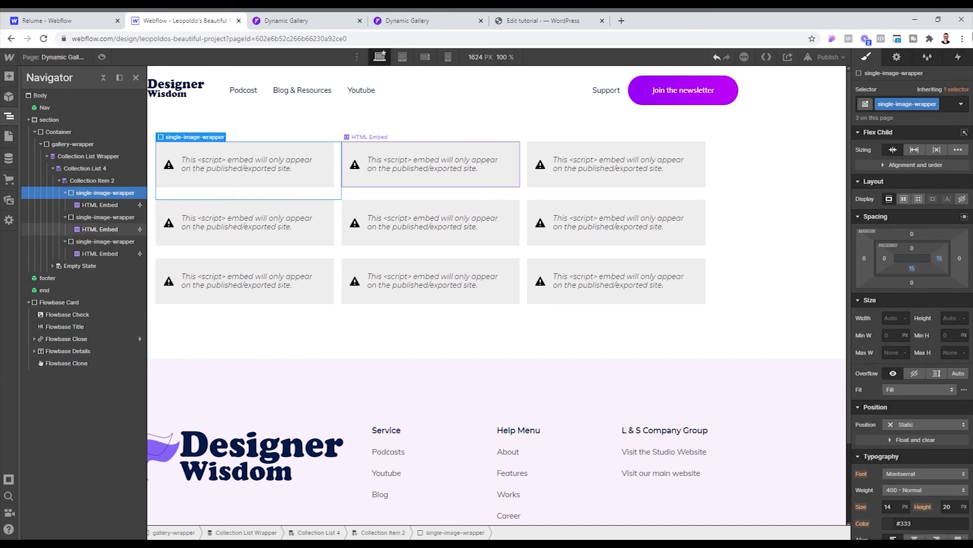
- Republish the site to the selected domains and open the live gallery page in a new tab
left_click(827, 57)
left_click(810, 205)
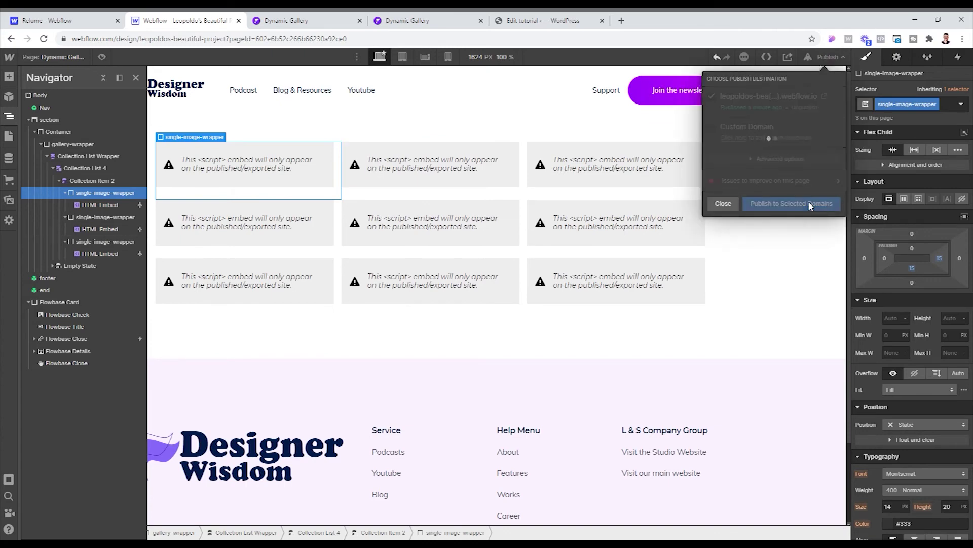
left_click(822, 96)
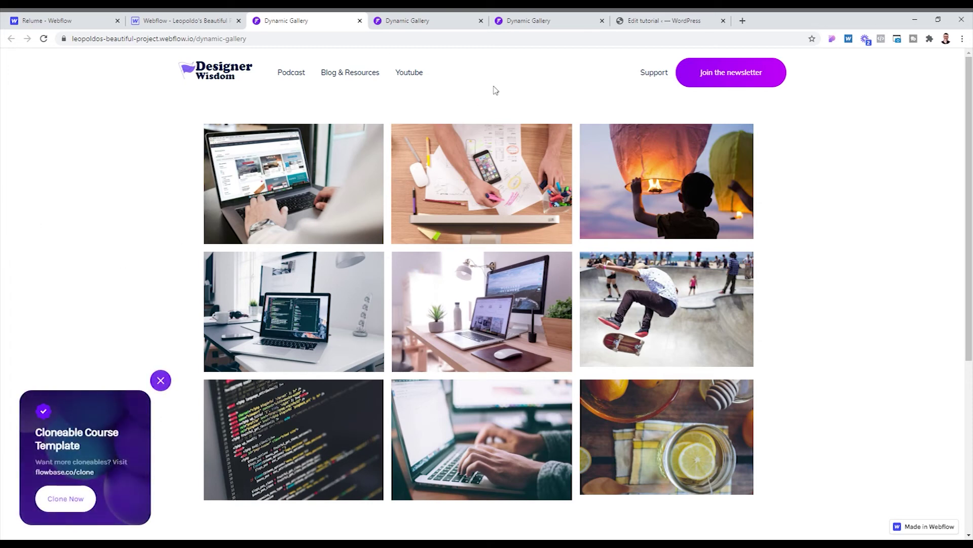
- Compare the newest live Dynamic Gallery page with the earlier gallery tabs
left_click(192, 21)
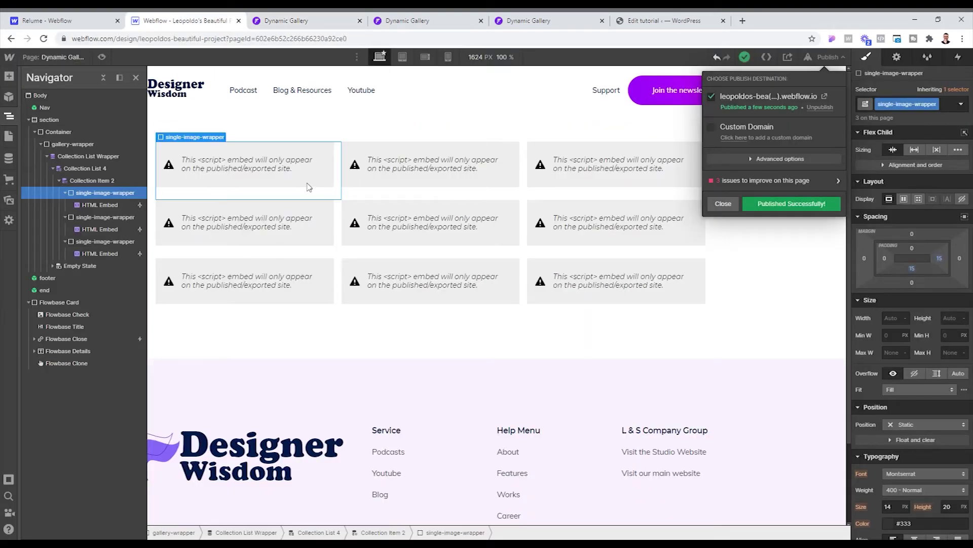
left_click(246, 182)
left_click(240, 167)
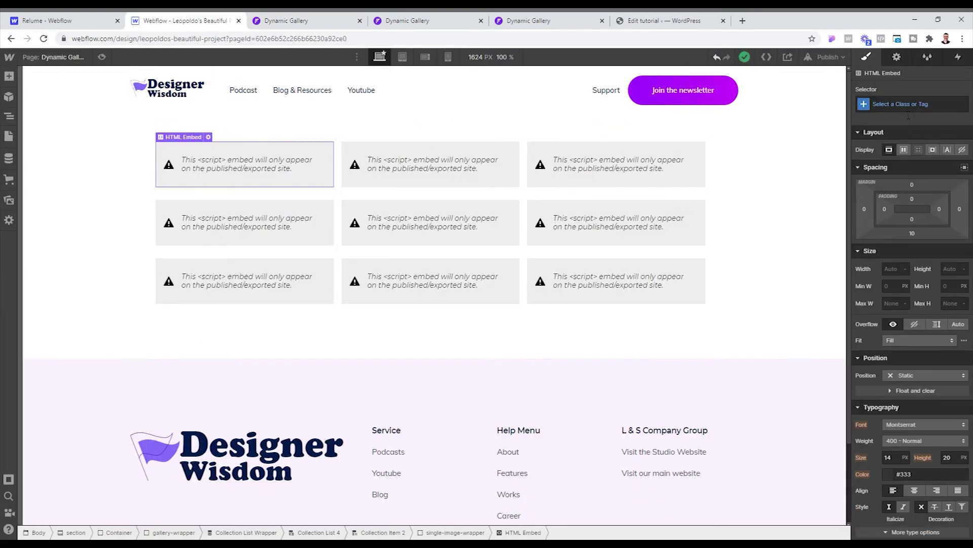
left_click(502, 21)
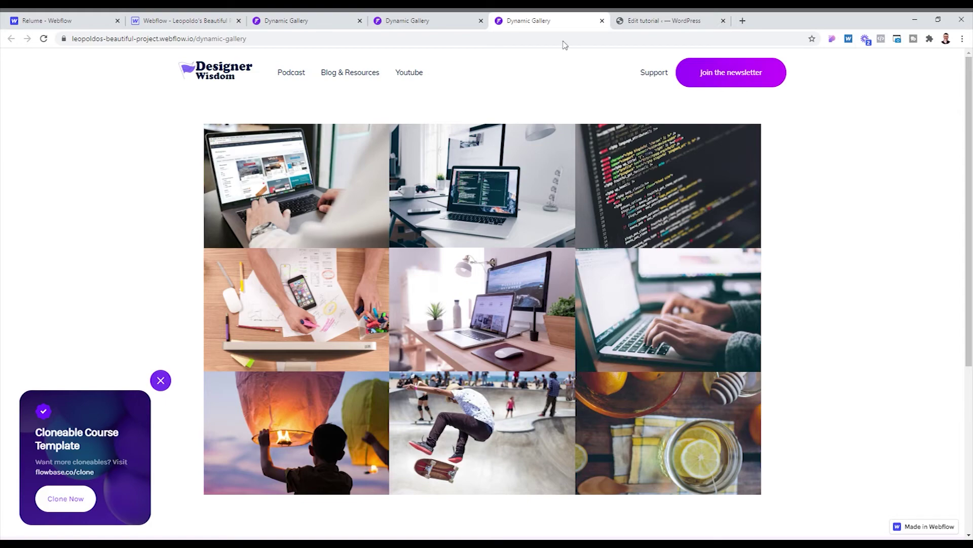
left_click(431, 20)
left_click(311, 18)
scroll(735, 211, "down", 3)
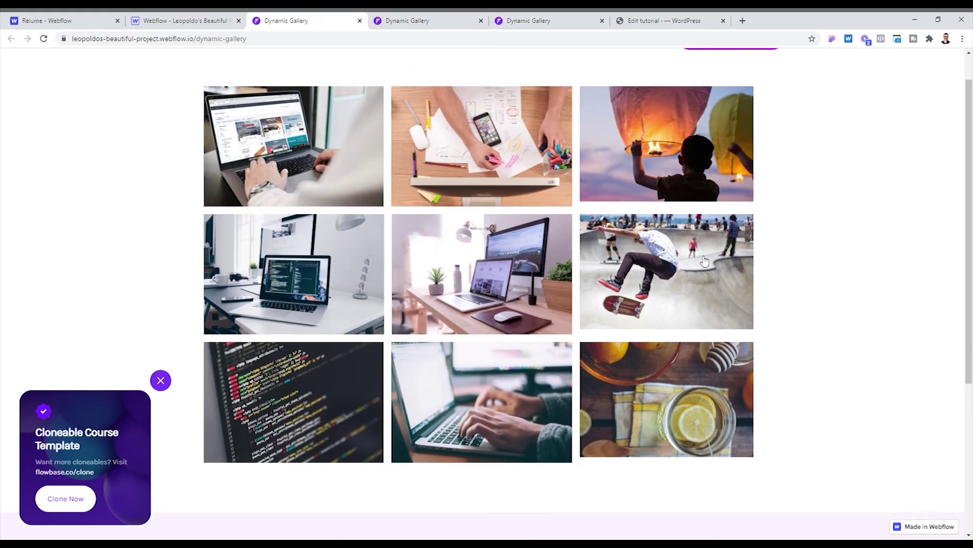